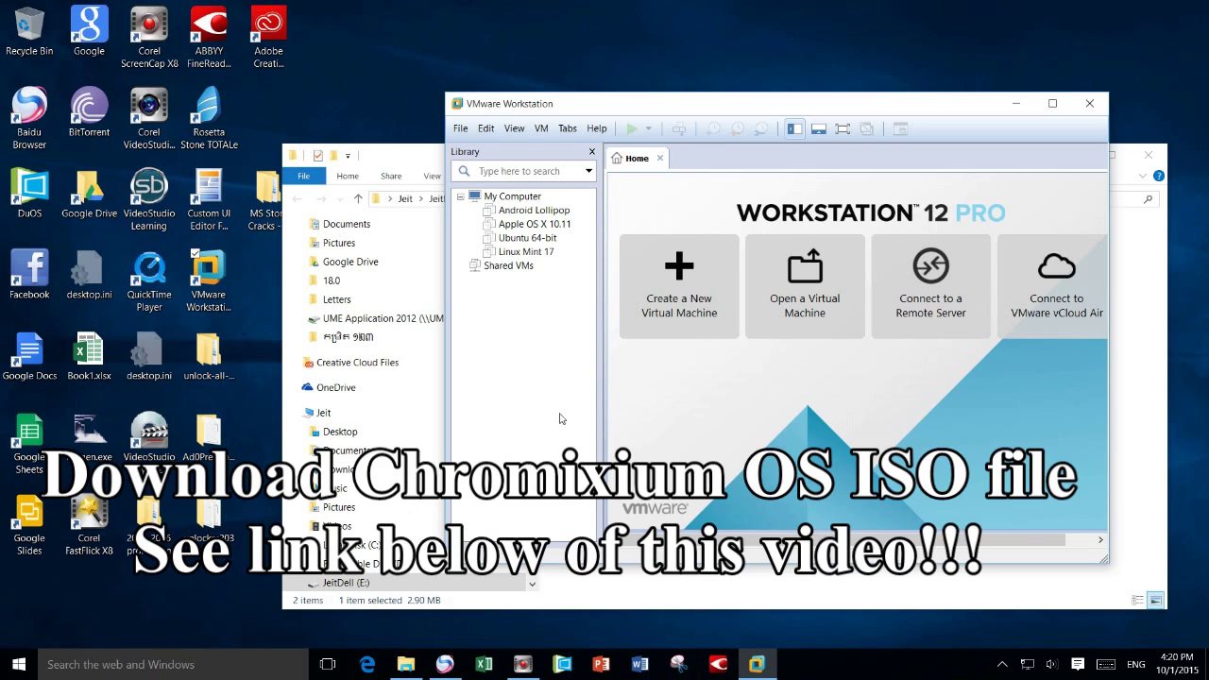
- In File Explorer's Downloads folder, select the Chromixium-1.5RC5-amd64.iso disc image
left_click(406, 666)
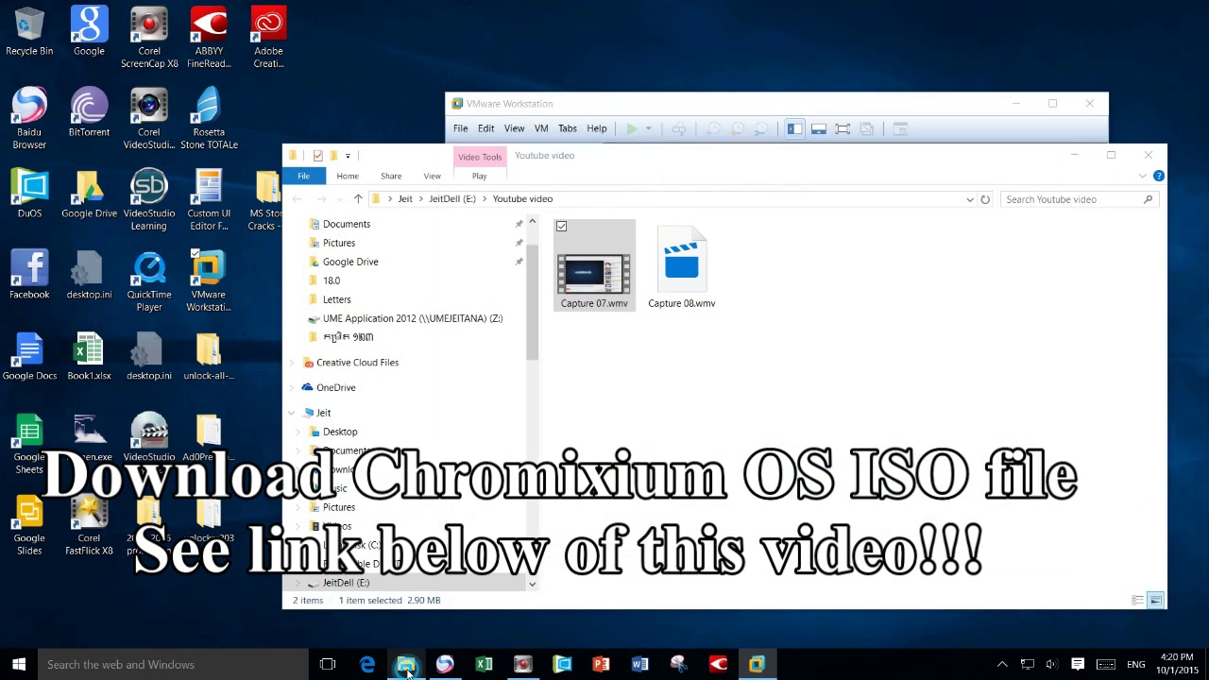
scroll(349, 262, "up", 1)
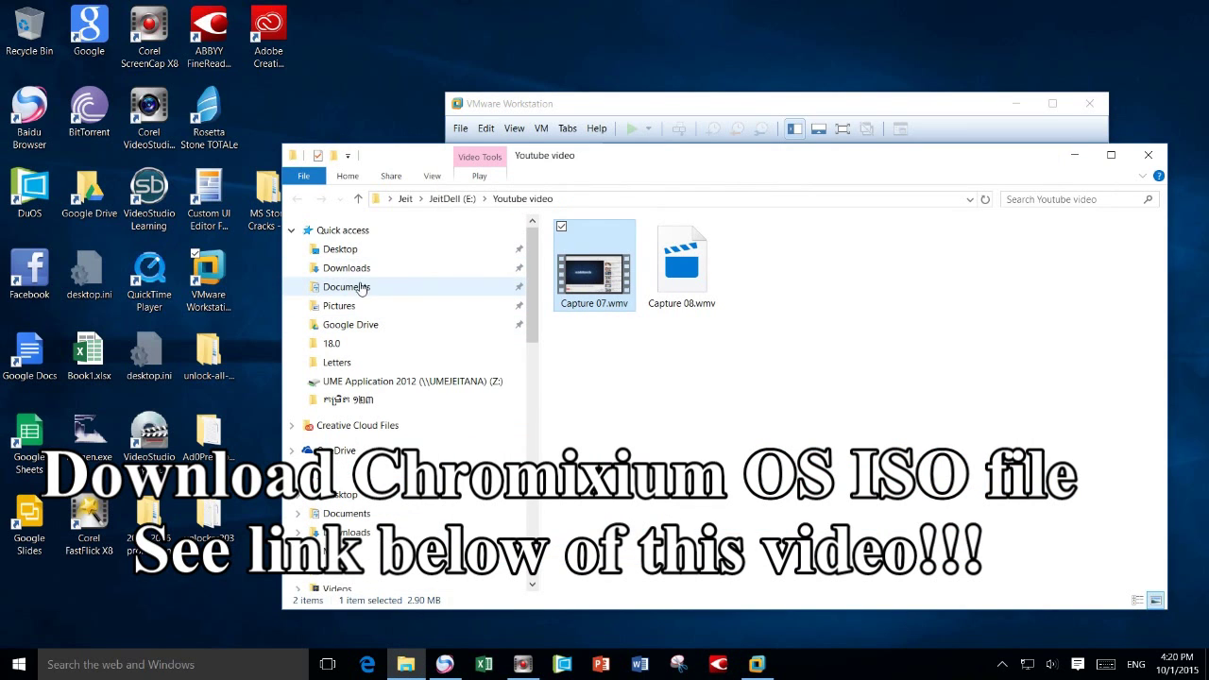
left_click(357, 272)
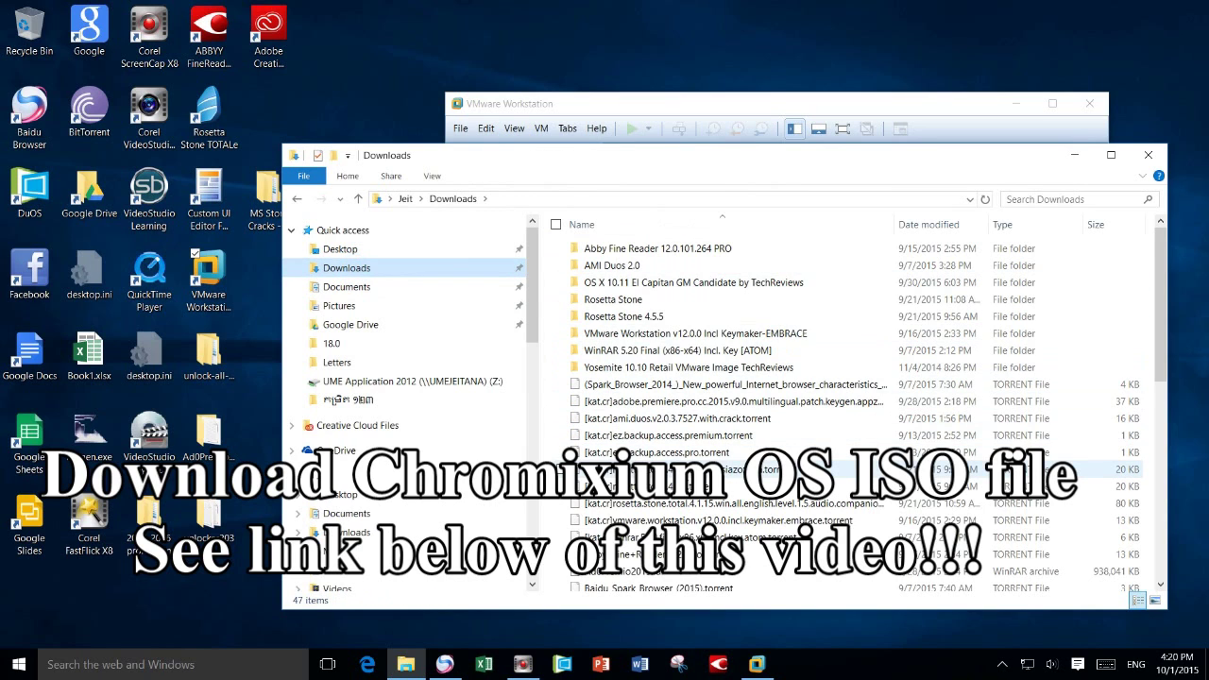
scroll(705, 442, "down", 9)
type("note")
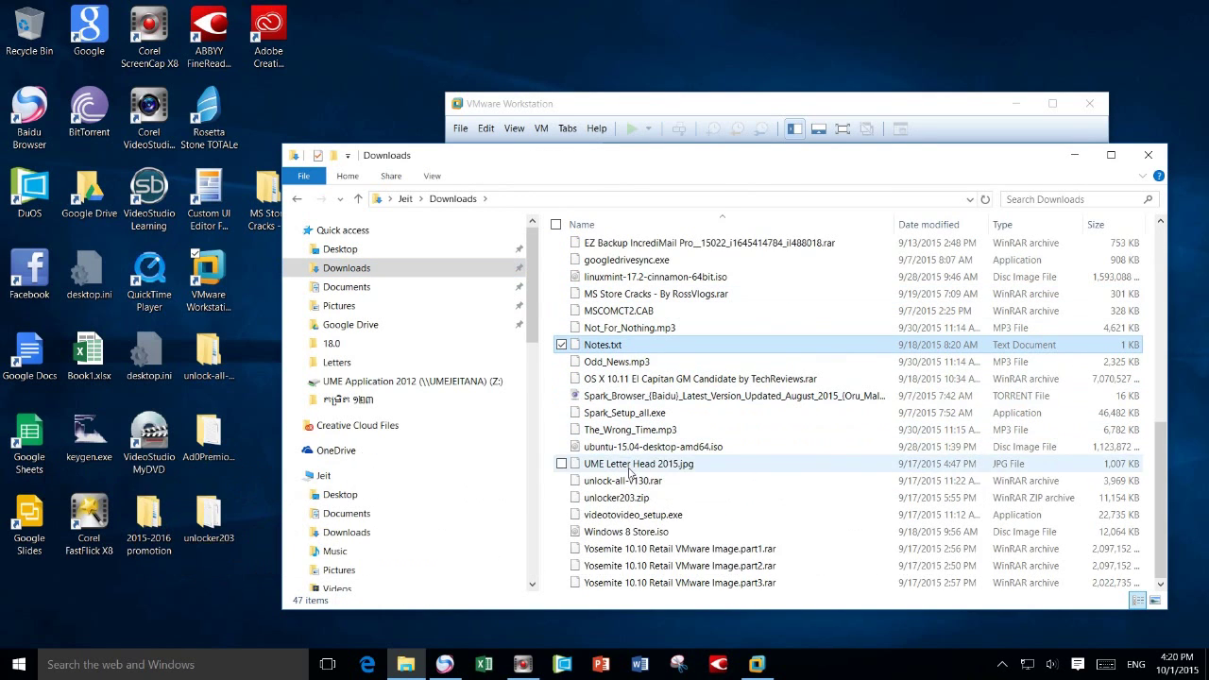
scroll(624, 288, "up", 2)
left_click(654, 277)
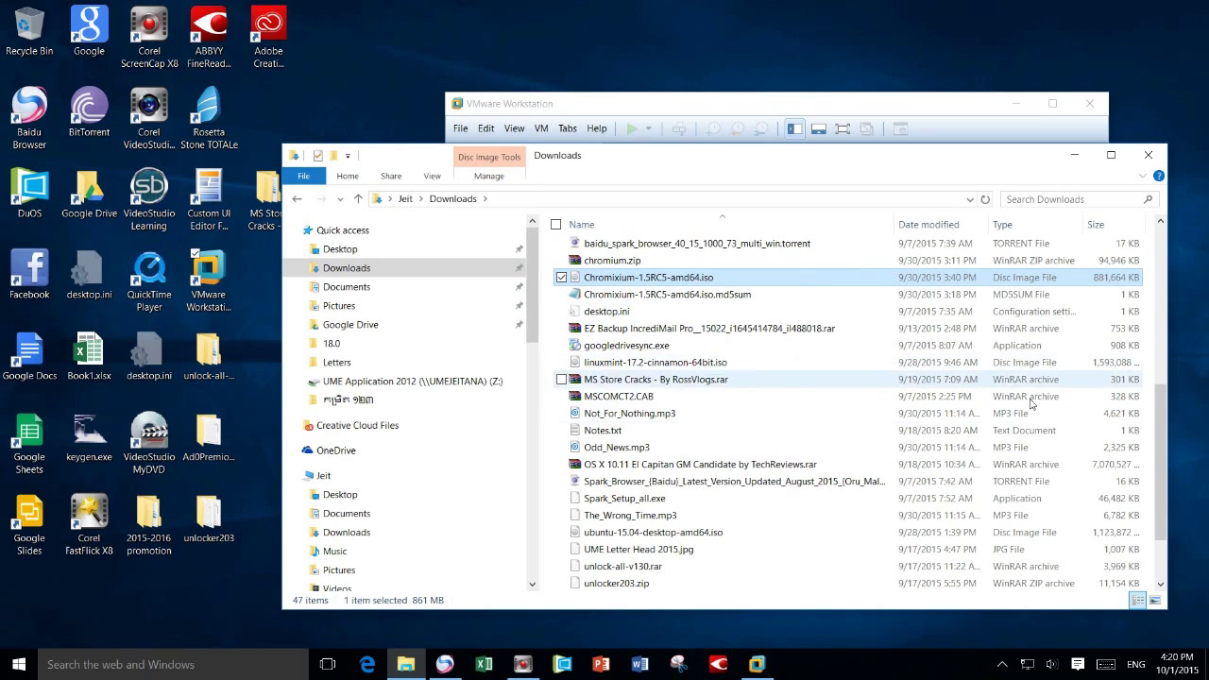
- Start a Typical new virtual machine set to install the operating system later
left_click(759, 664)
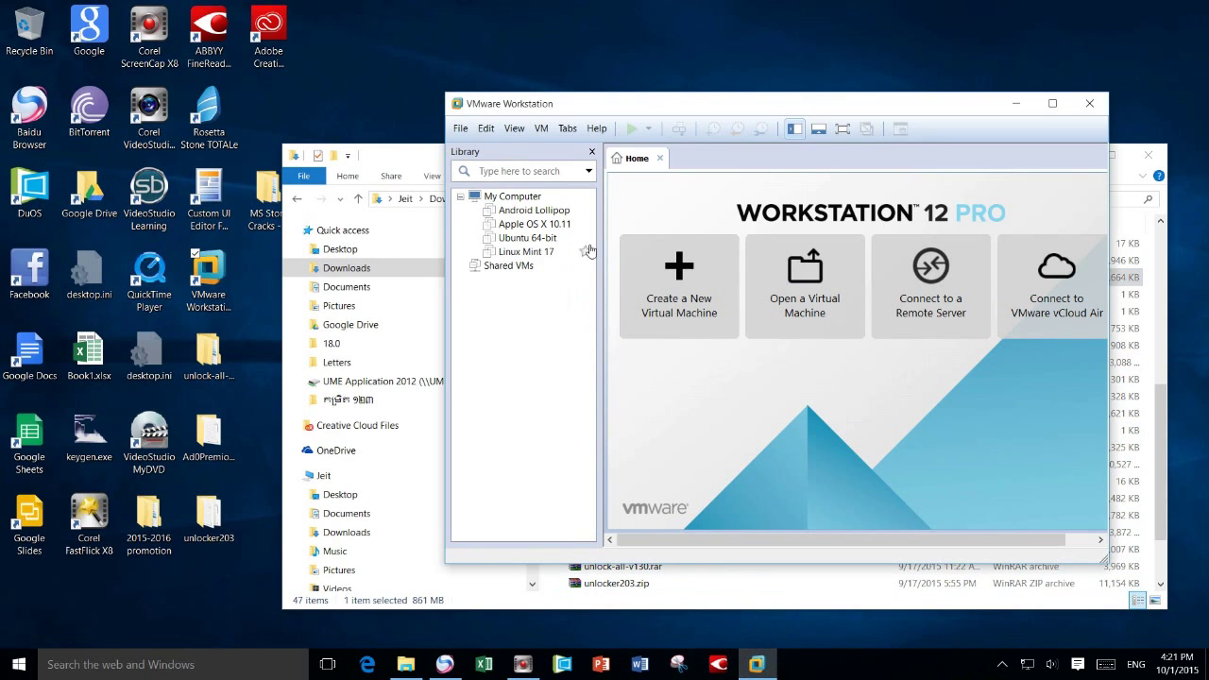
left_click_drag(539, 104, 513, 164)
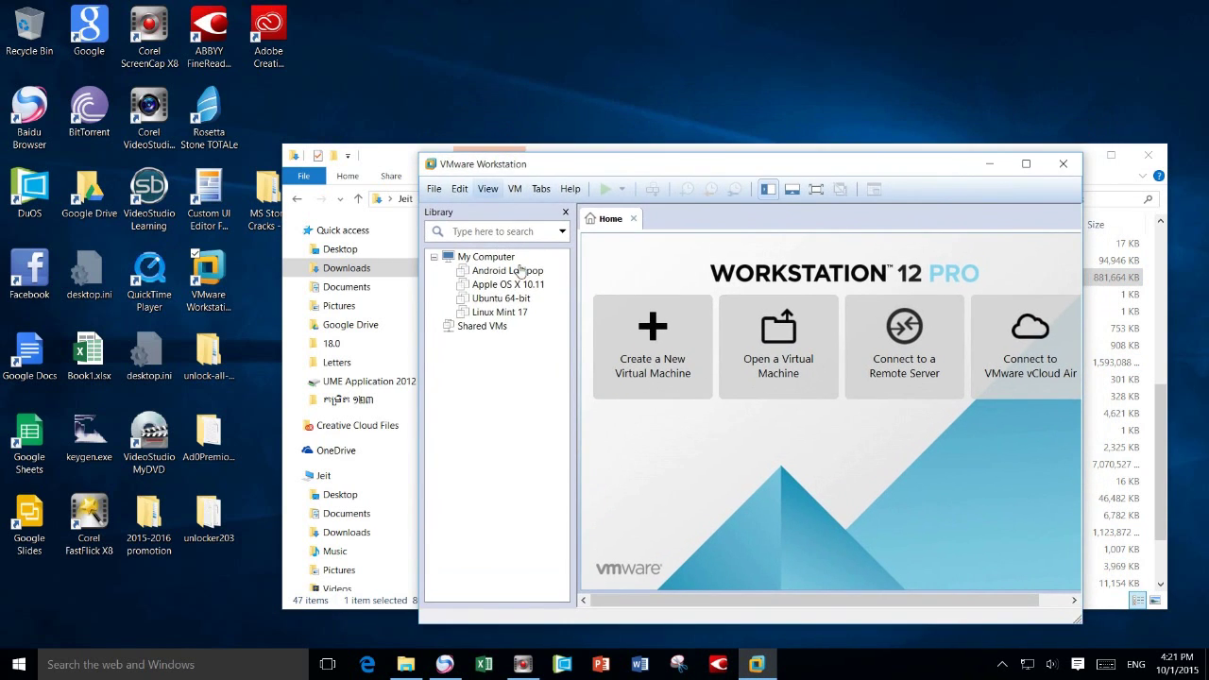
left_click(666, 383)
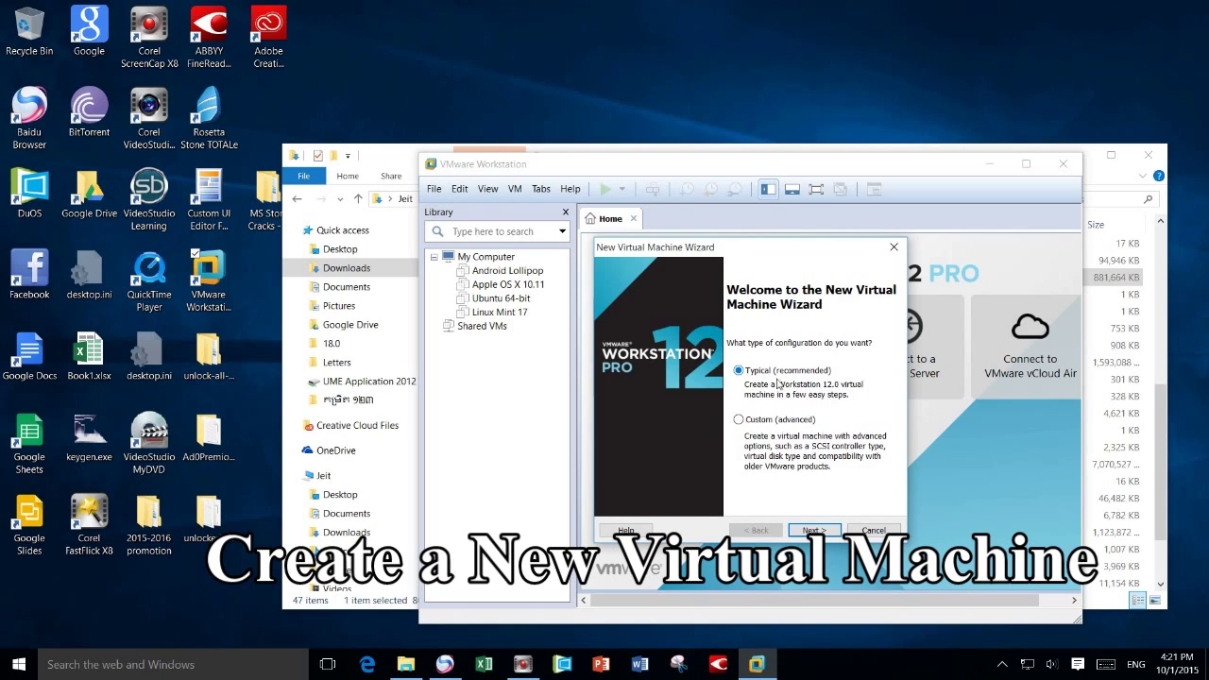
left_click(818, 532)
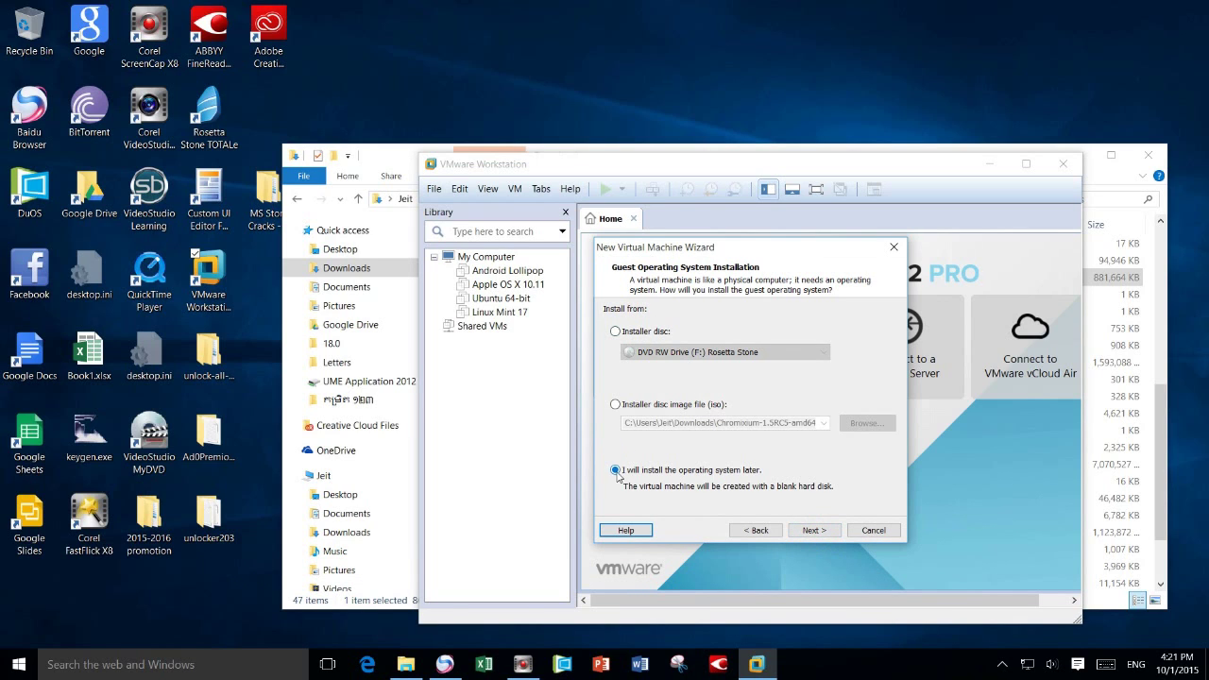
left_click(814, 530)
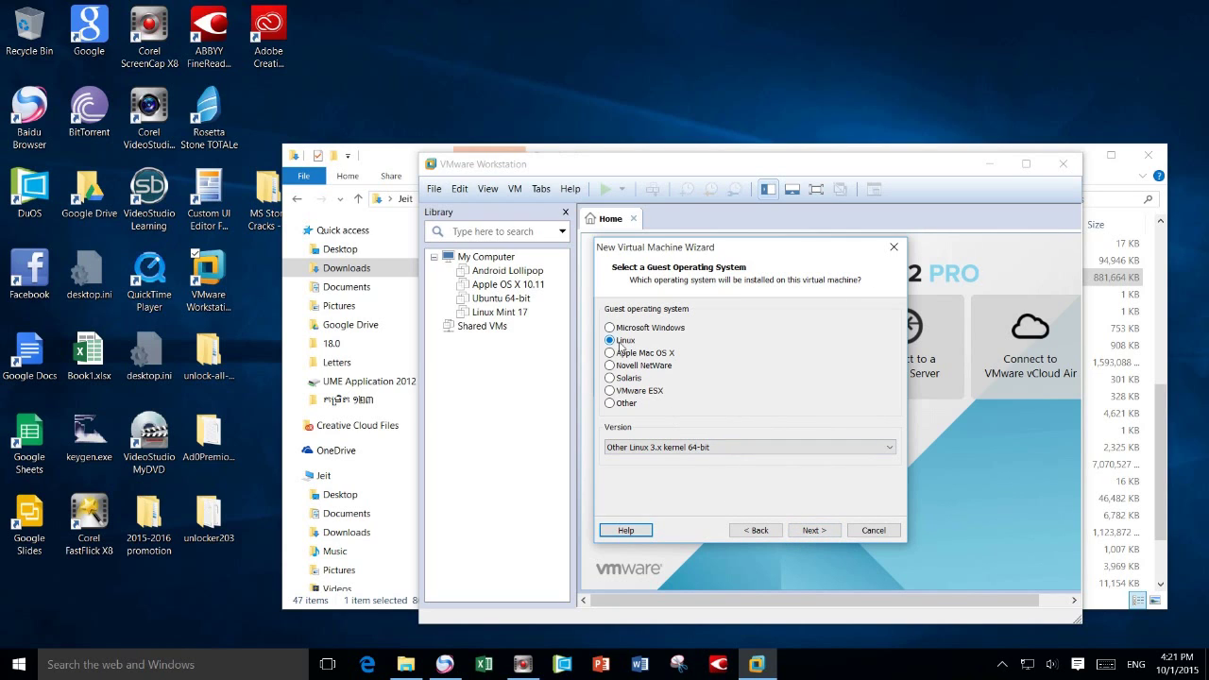
- Choose Other Linux 3.x kernel 64-bit as the Linux guest version
left_click(669, 447)
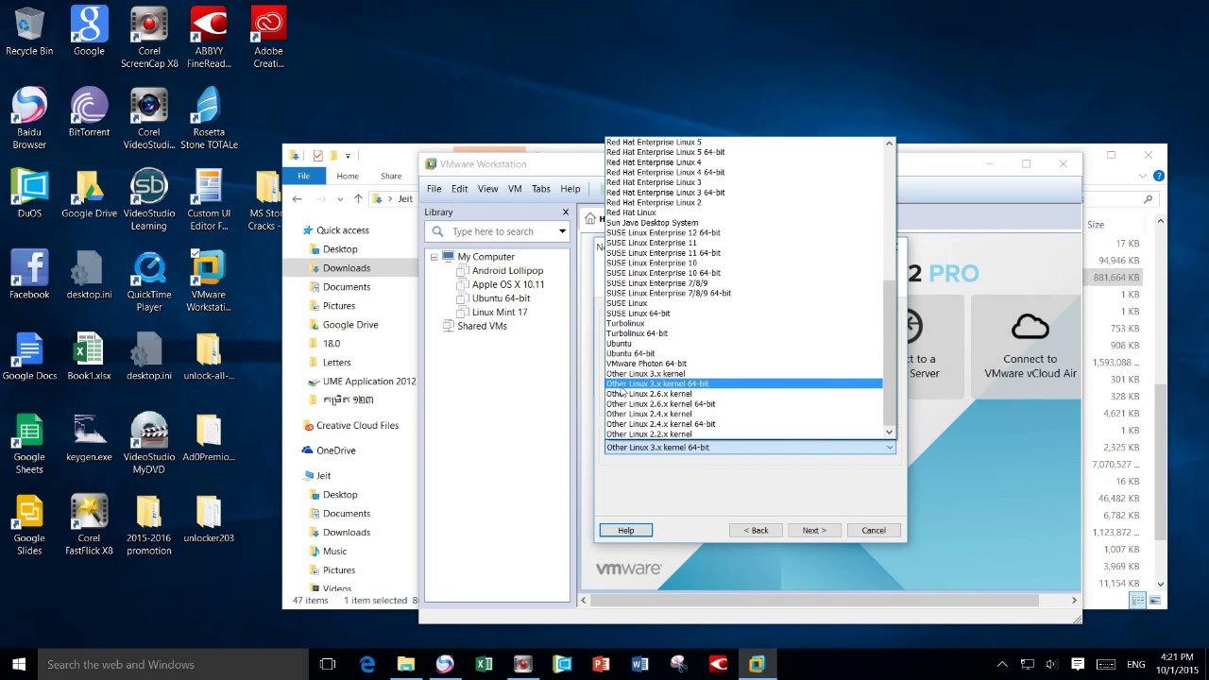
left_click(655, 385)
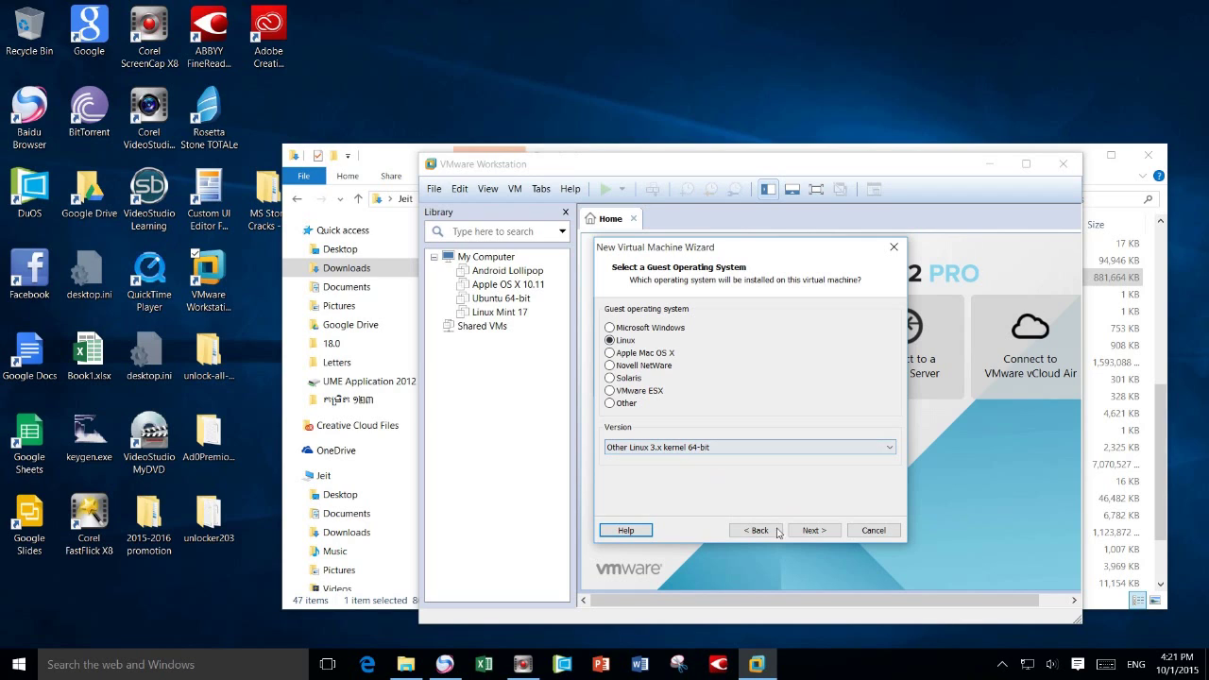
left_click(809, 536)
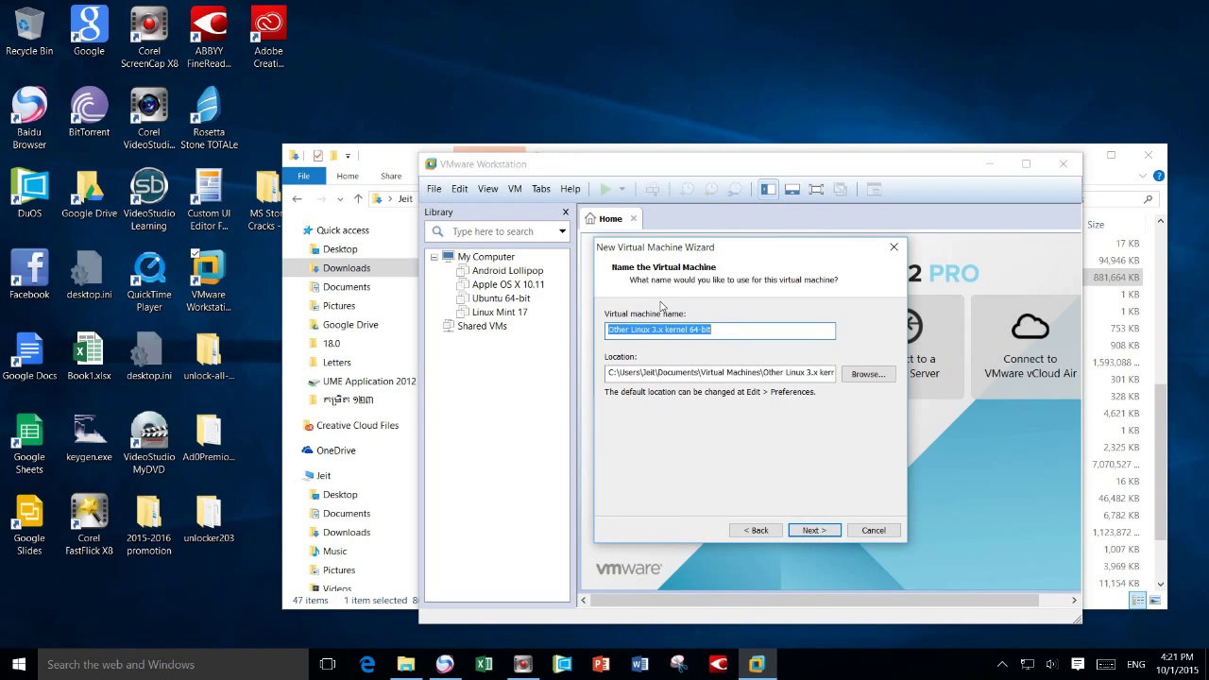
- Name the machine Chrome OS and browse into the C:\VM App folder
type("Chrome OS")
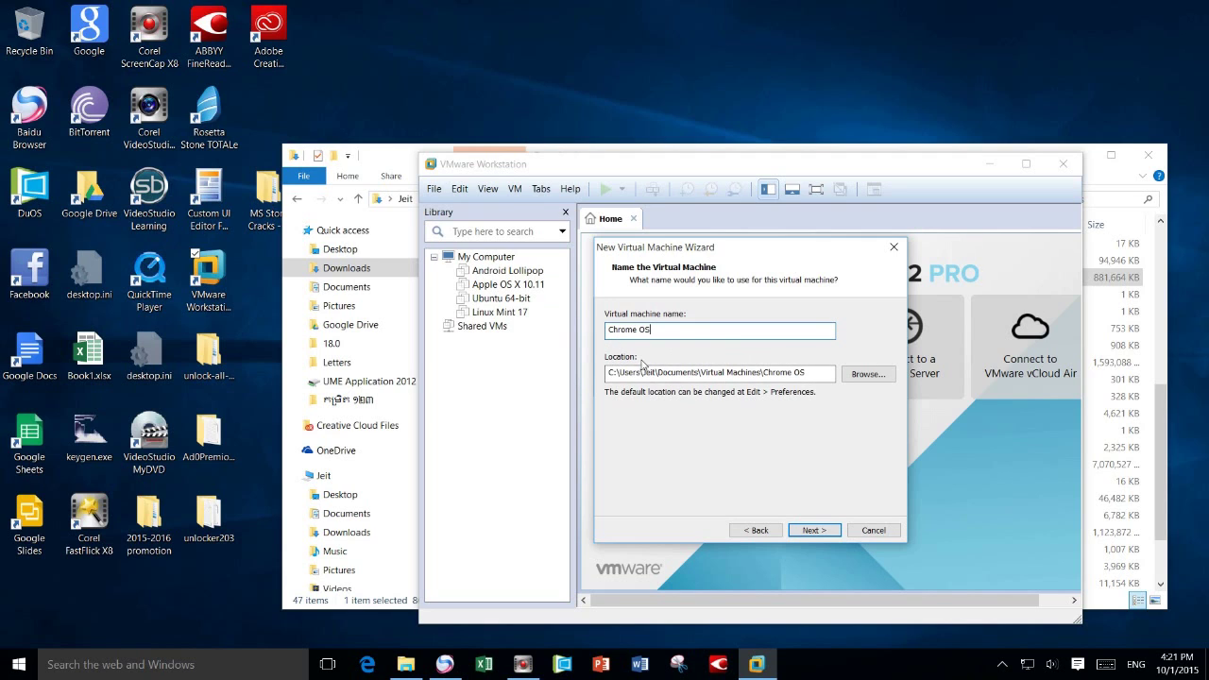
left_click(846, 374)
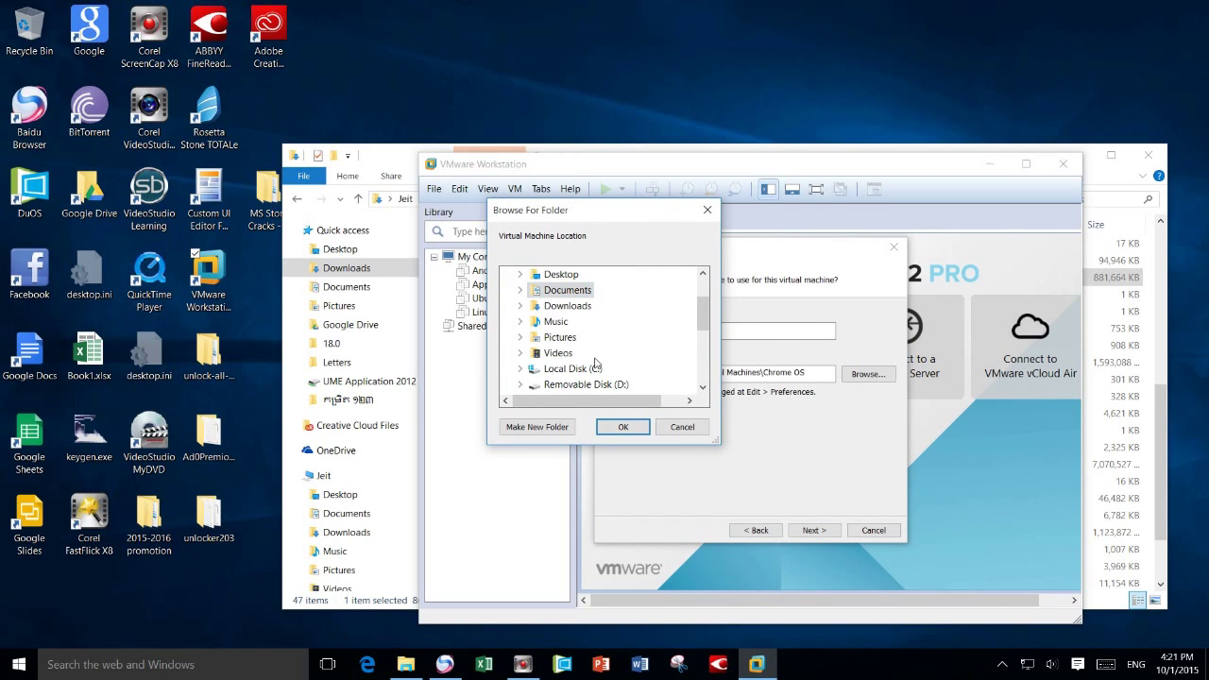
double_click(596, 368)
scroll(618, 350, "down", 3)
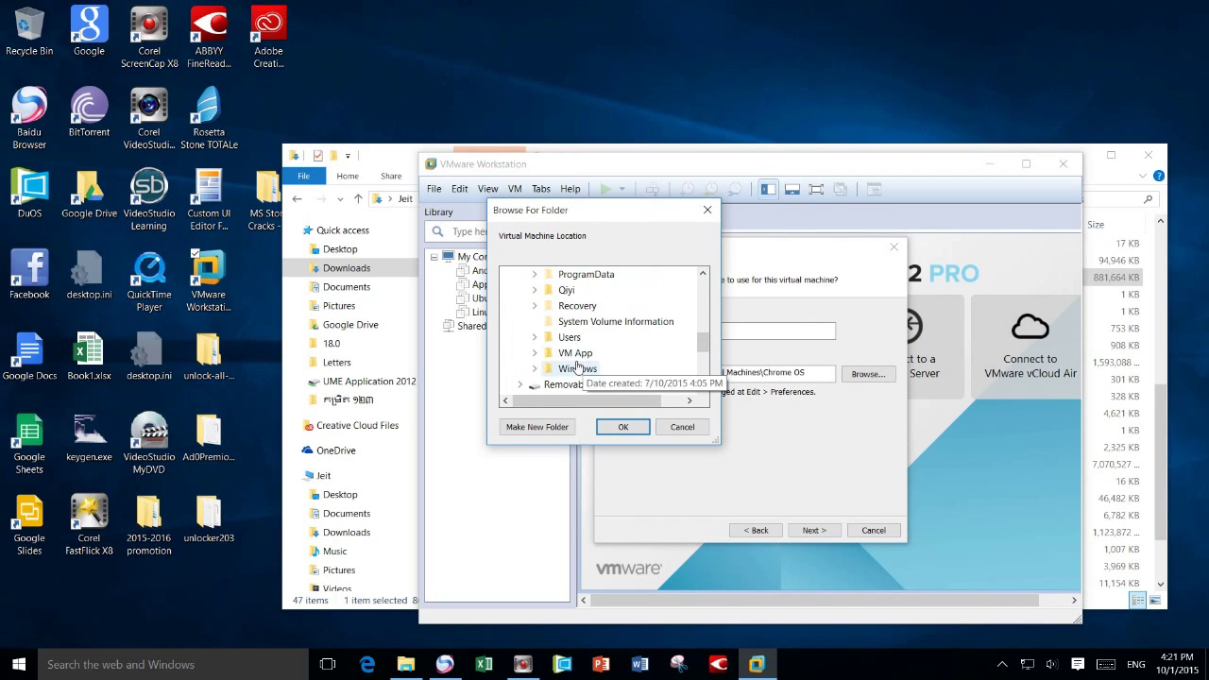
double_click(573, 354)
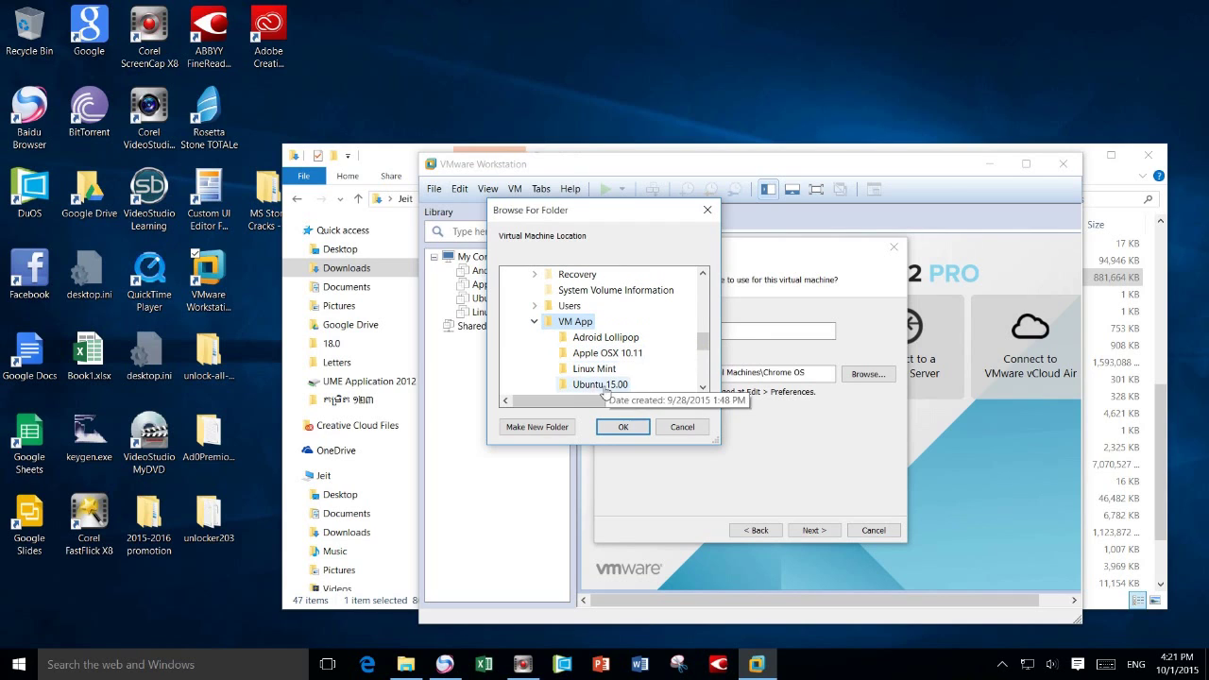
- Create a Chromixium 1.5 folder under VM App as the storage location
left_click(517, 427)
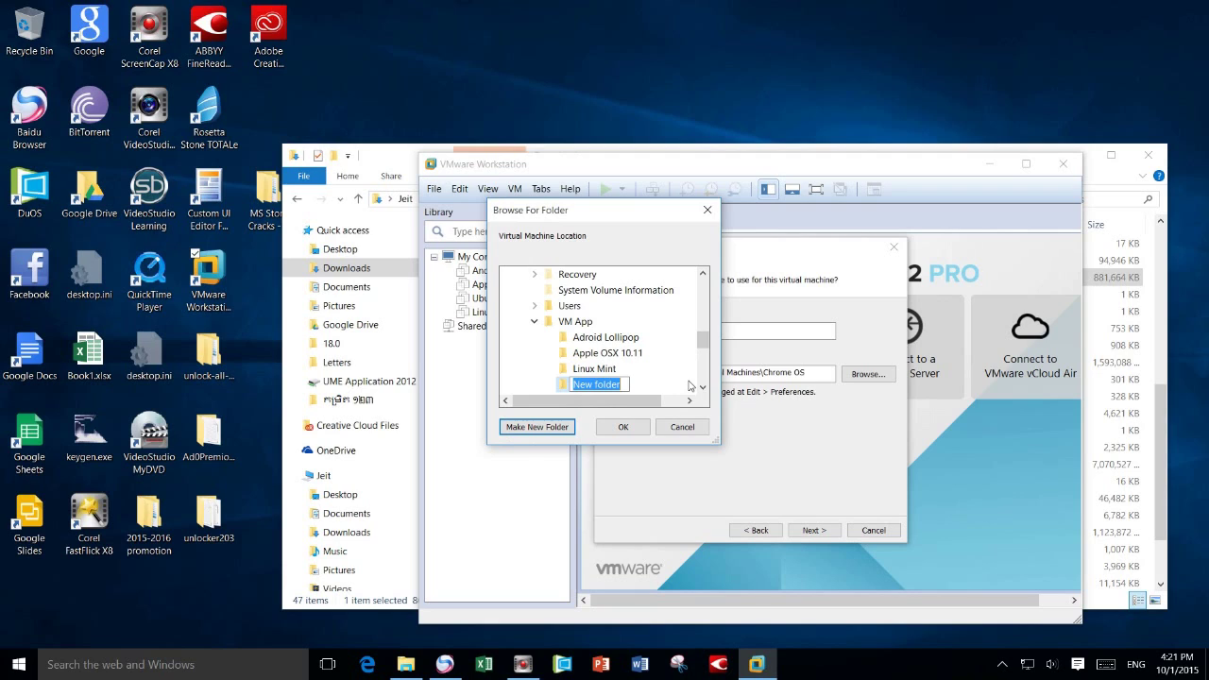
type("Chromixium 1.5")
key("Return")
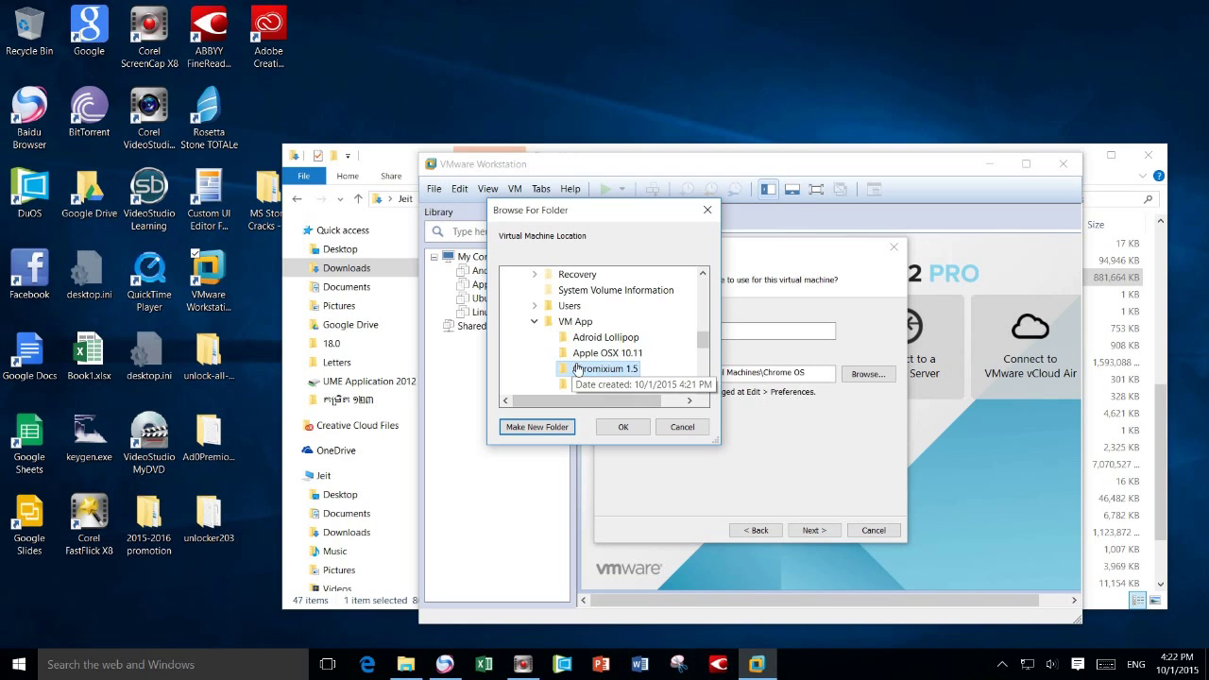
left_click(623, 427)
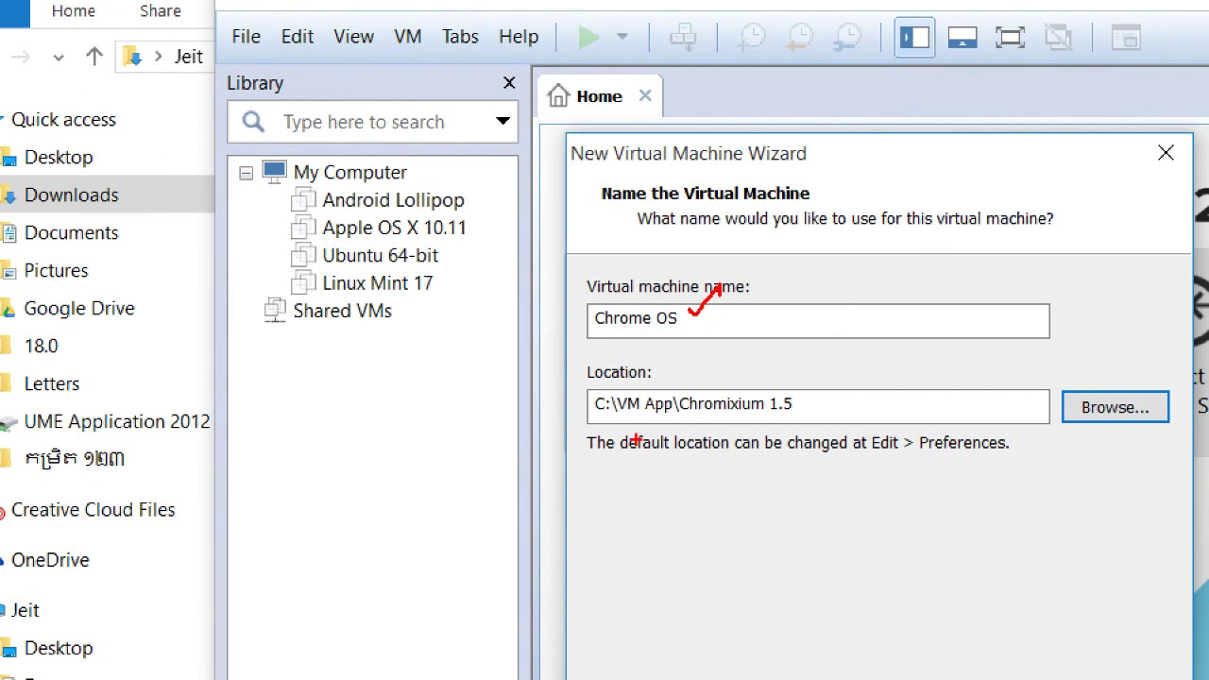
left_click_drag(825, 399, 853, 383)
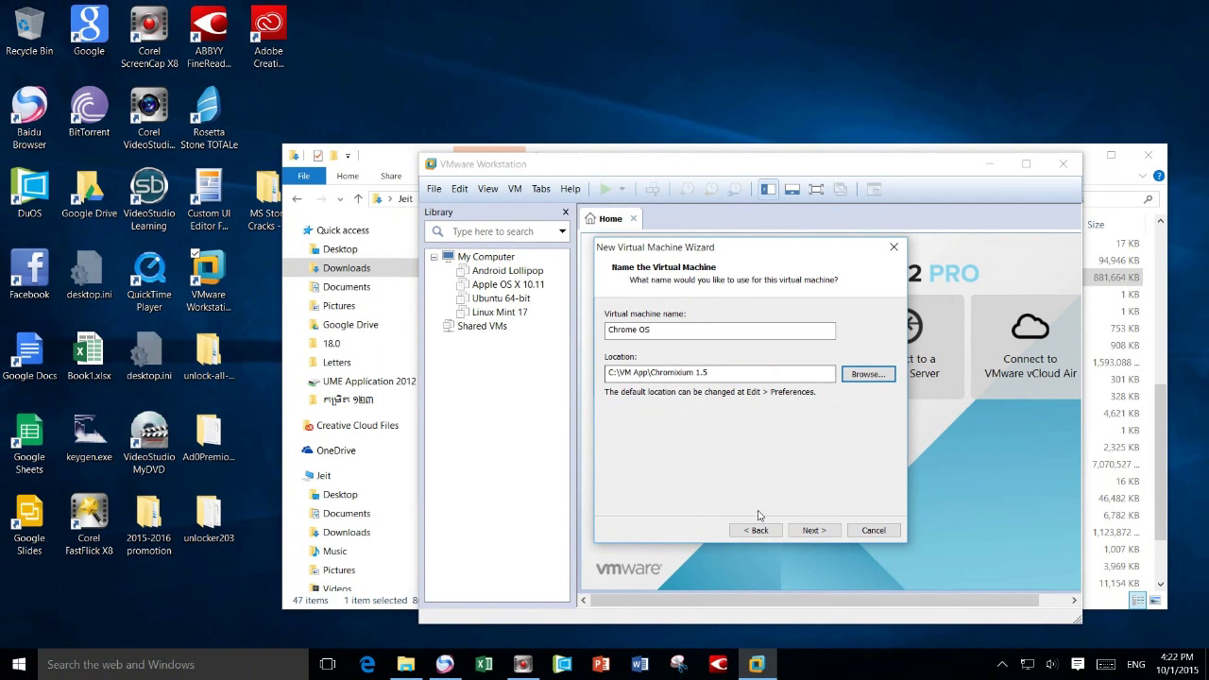
left_click(815, 530)
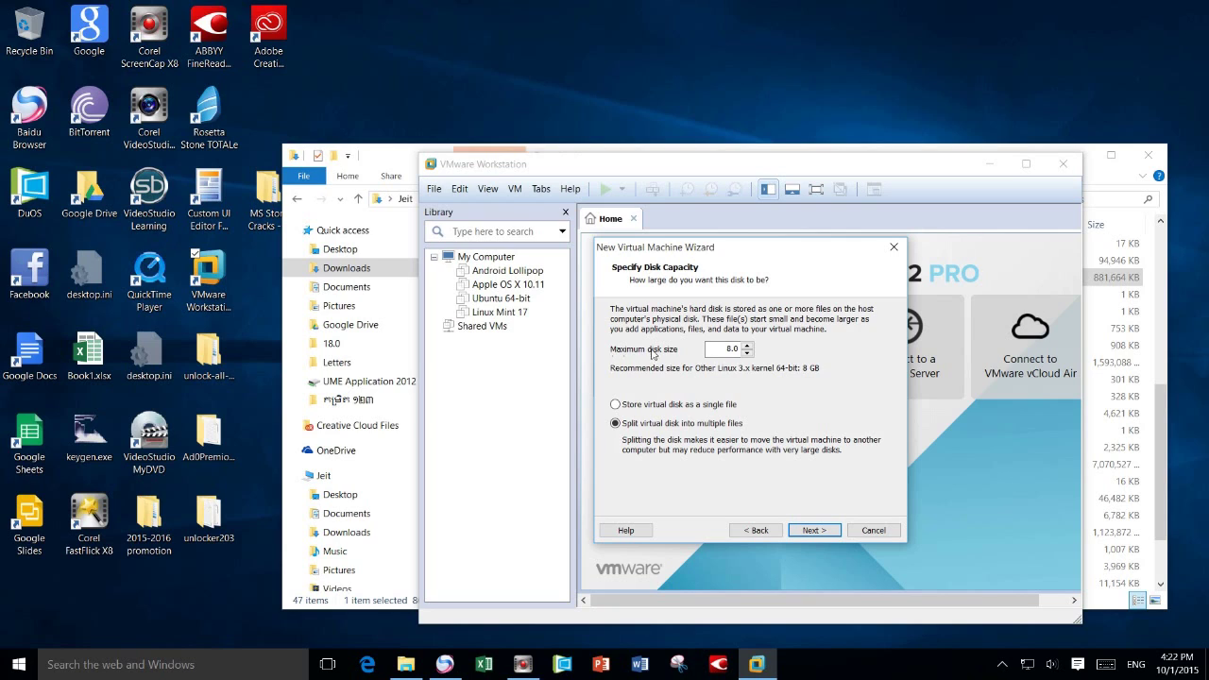
- Set the maximum disk size to 20 GB and go to Customize Hardware
left_click_drag(704, 351, 739, 349)
type("20")
left_click(818, 531)
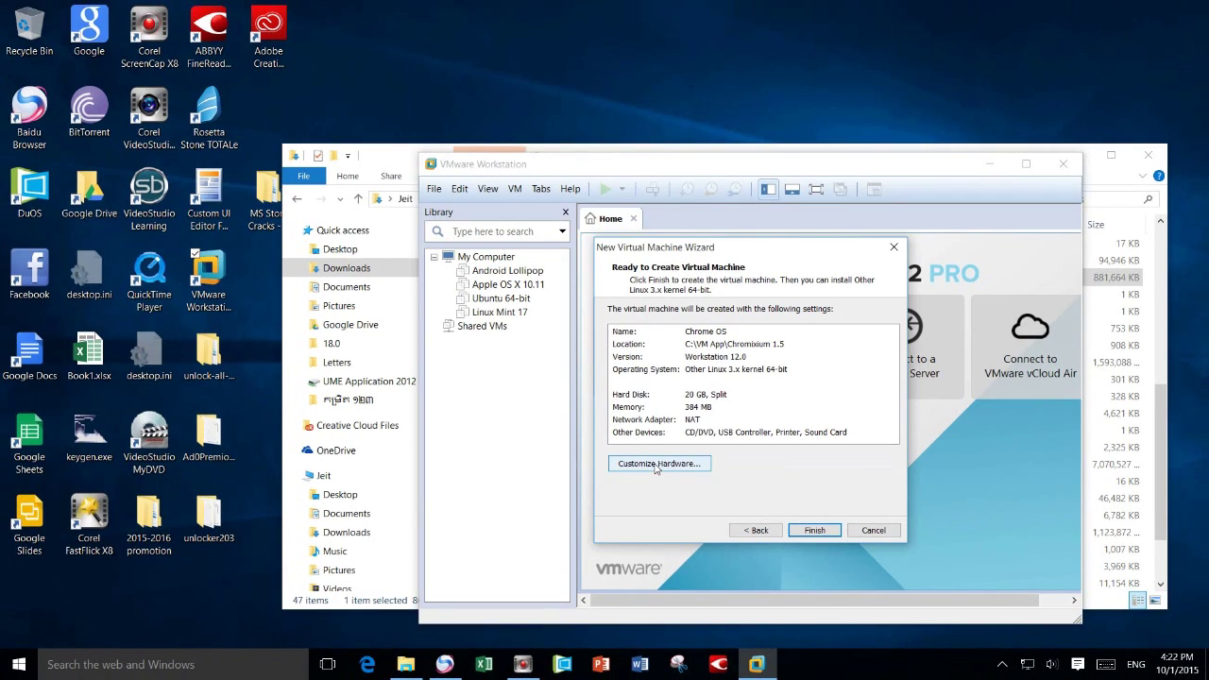
left_click(660, 470)
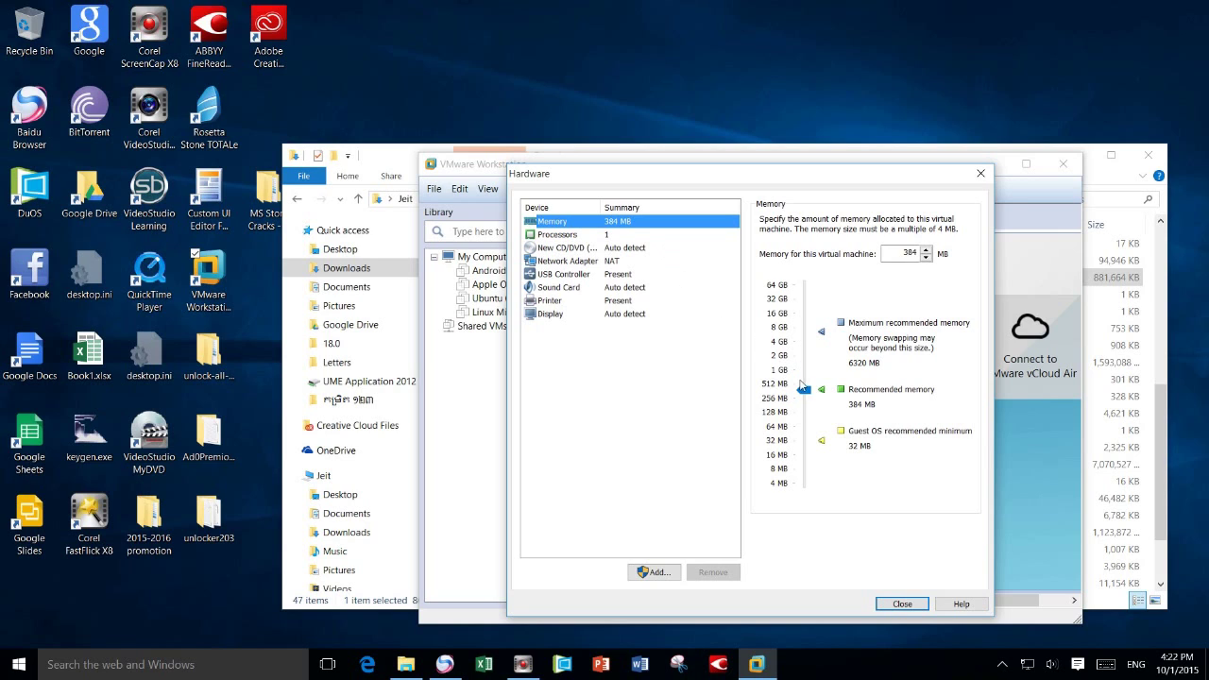
- Give the virtual machine 4096 MB of memory and 2 processors
left_click_drag(808, 395, 809, 347)
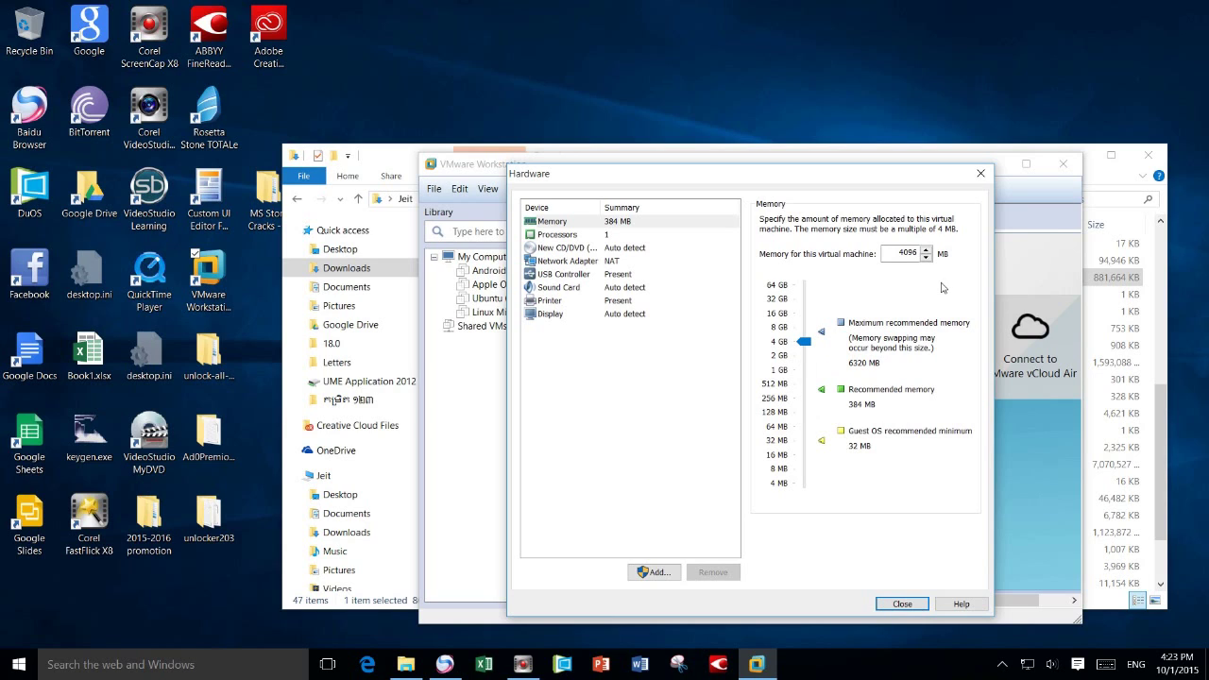
left_click(567, 235)
left_click(938, 224)
left_click(920, 243)
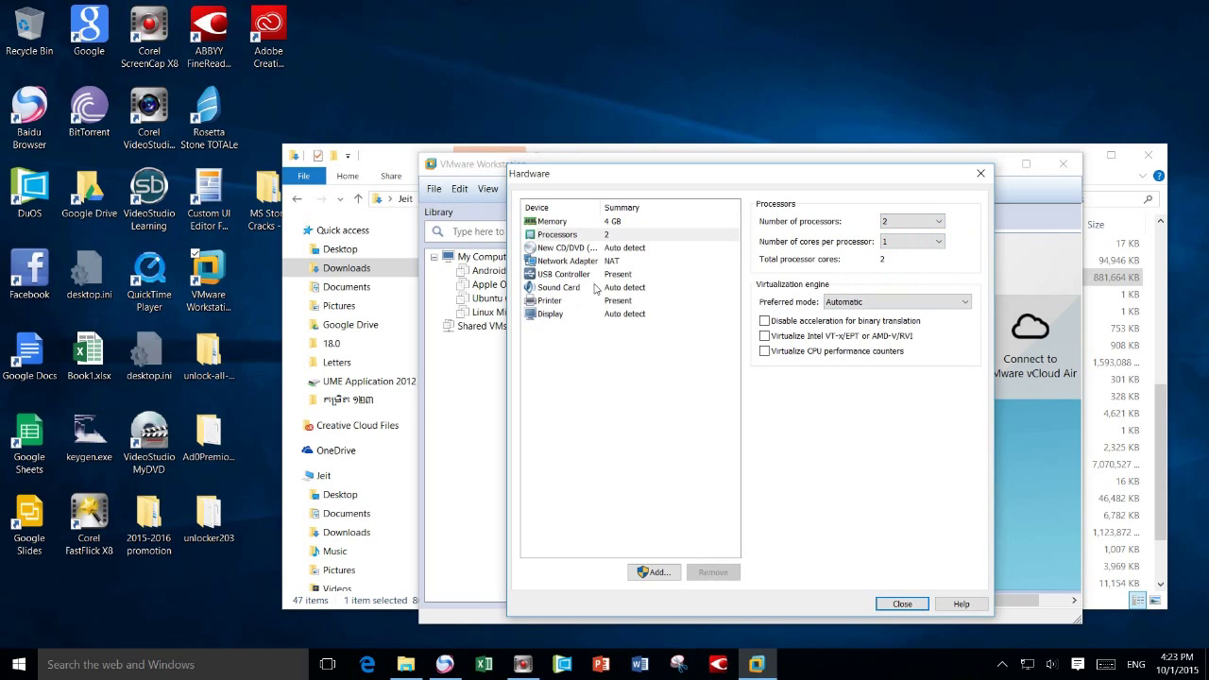
- Set the CD/DVD to use the Chromixium-1.5RC5-amd64.iso image from Downloads
left_click(565, 247)
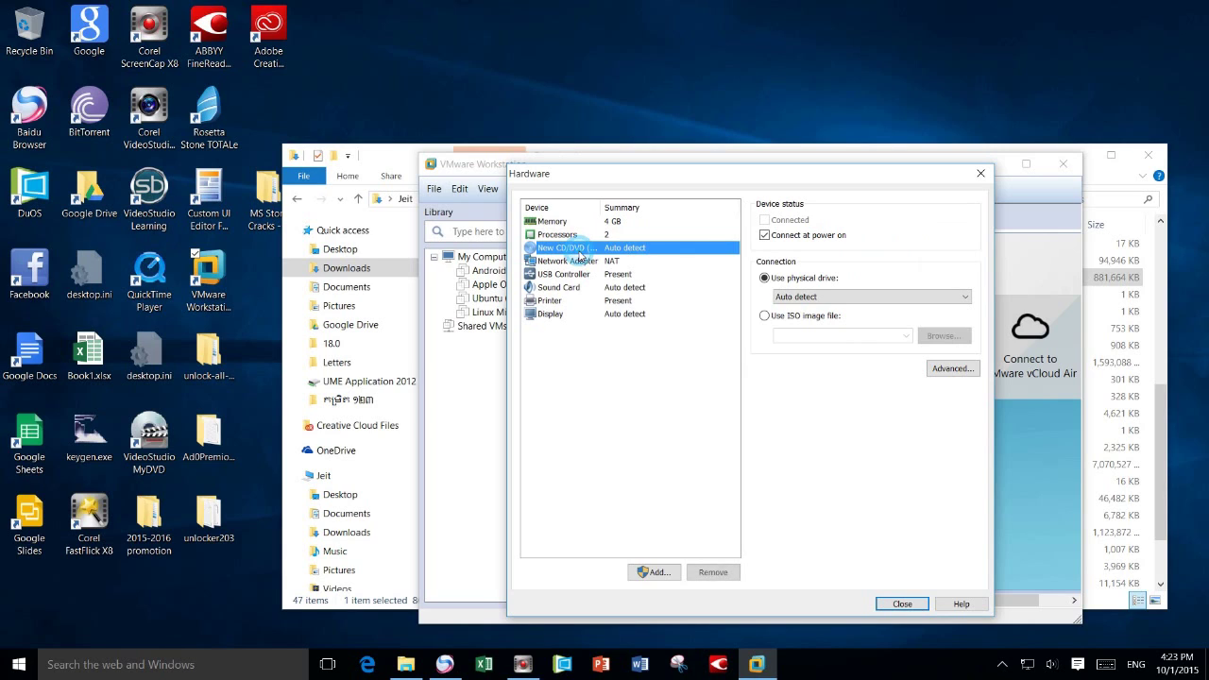
left_click(765, 317)
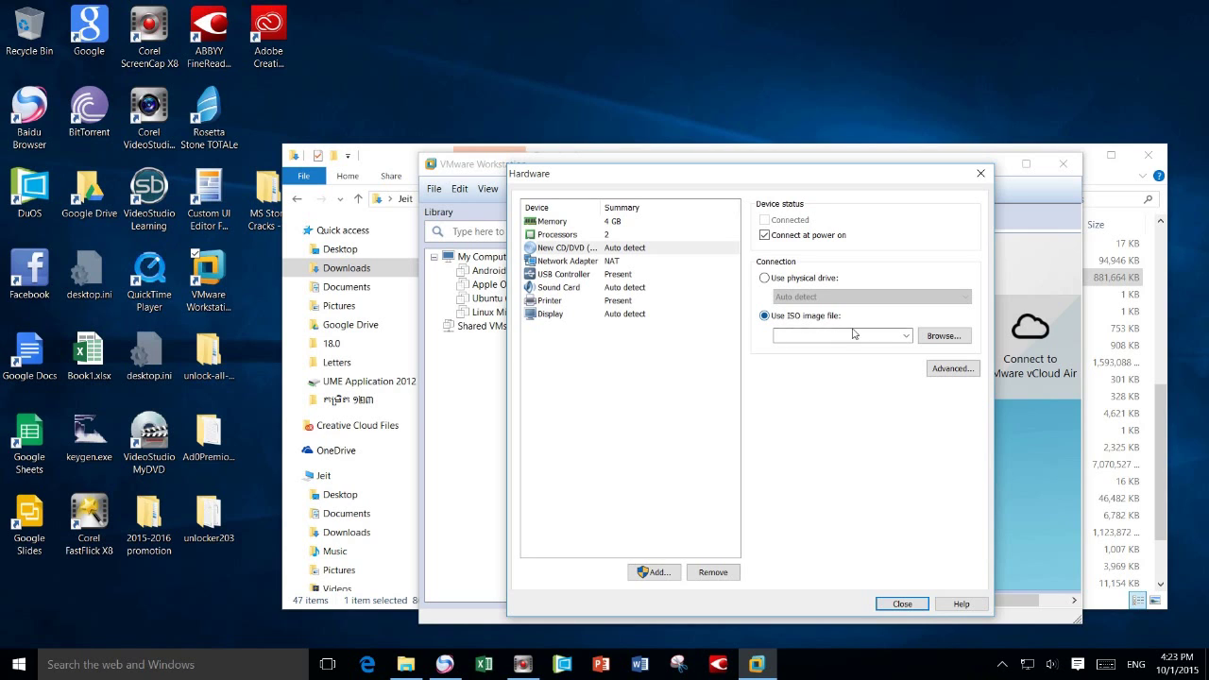
left_click(929, 338)
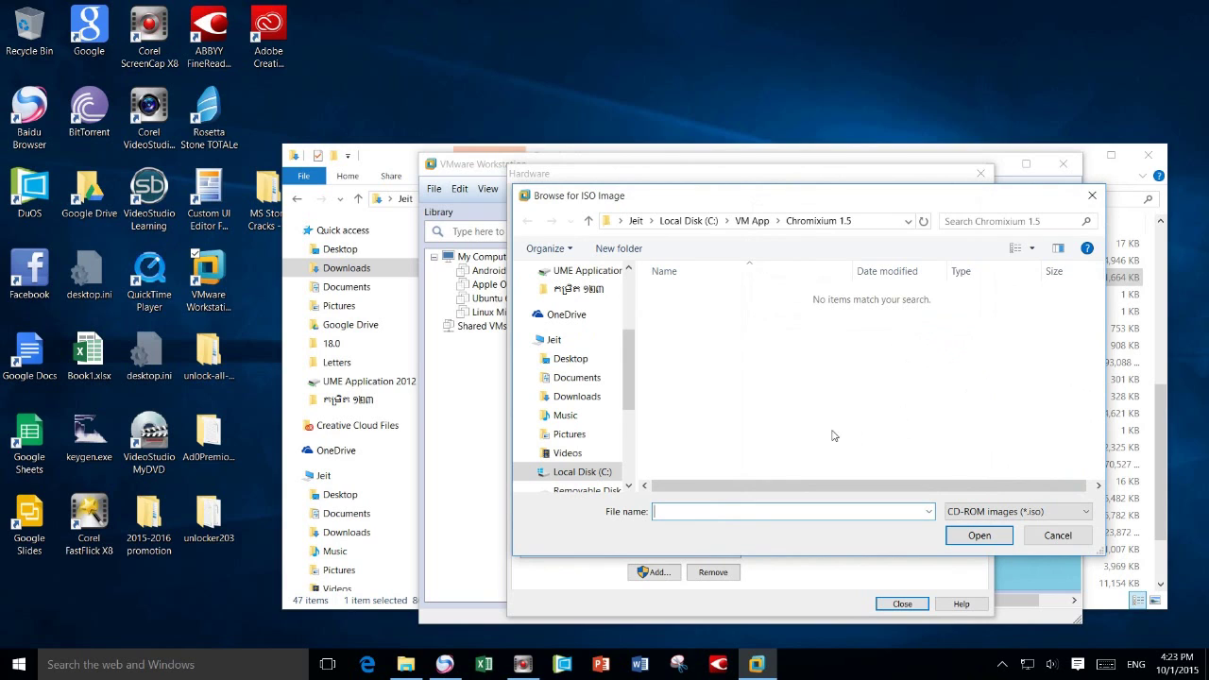
left_click(573, 396)
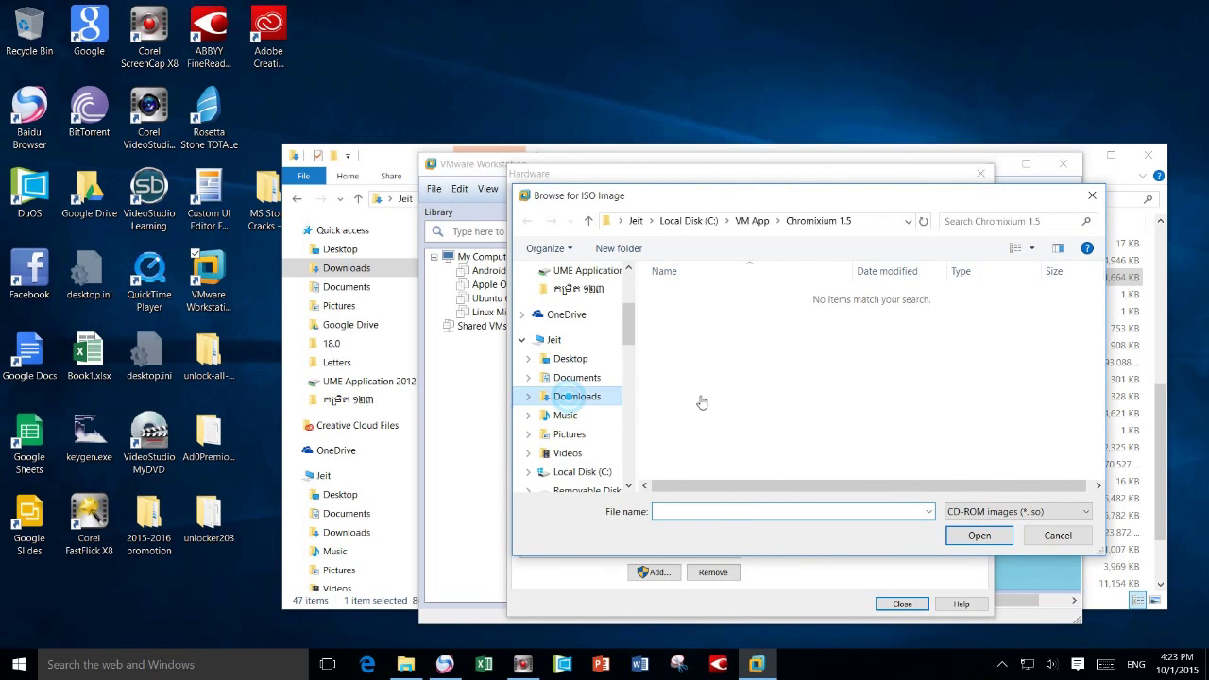
left_click(690, 433)
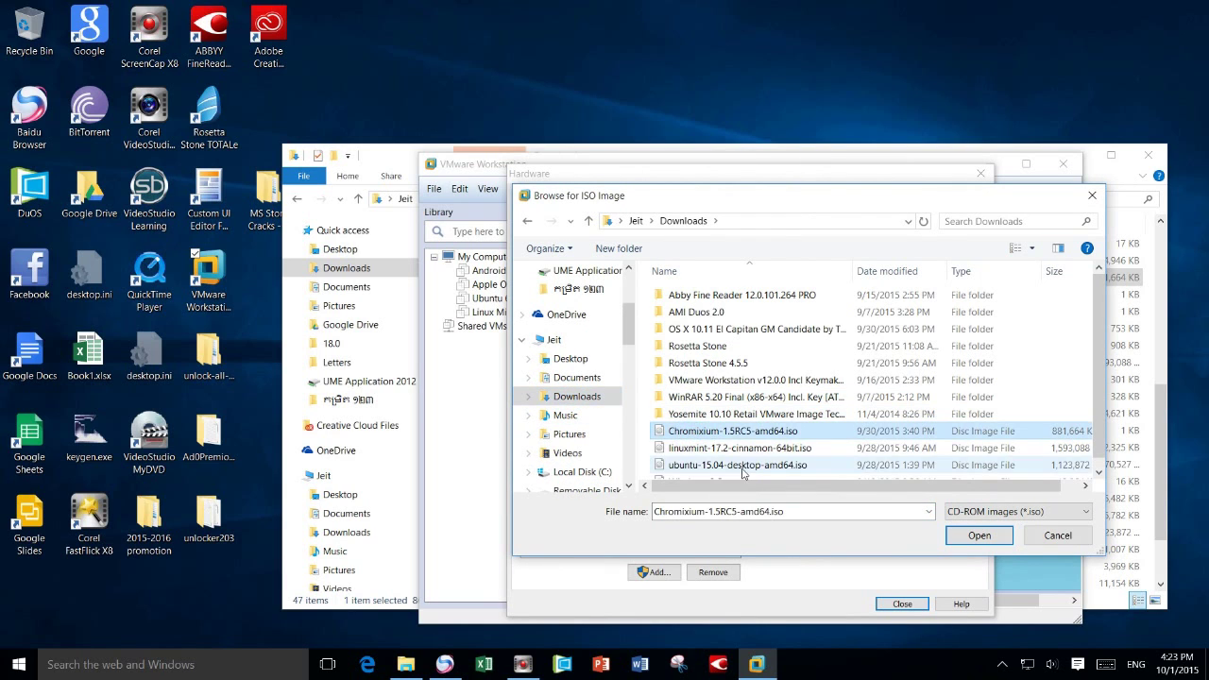
left_click(979, 535)
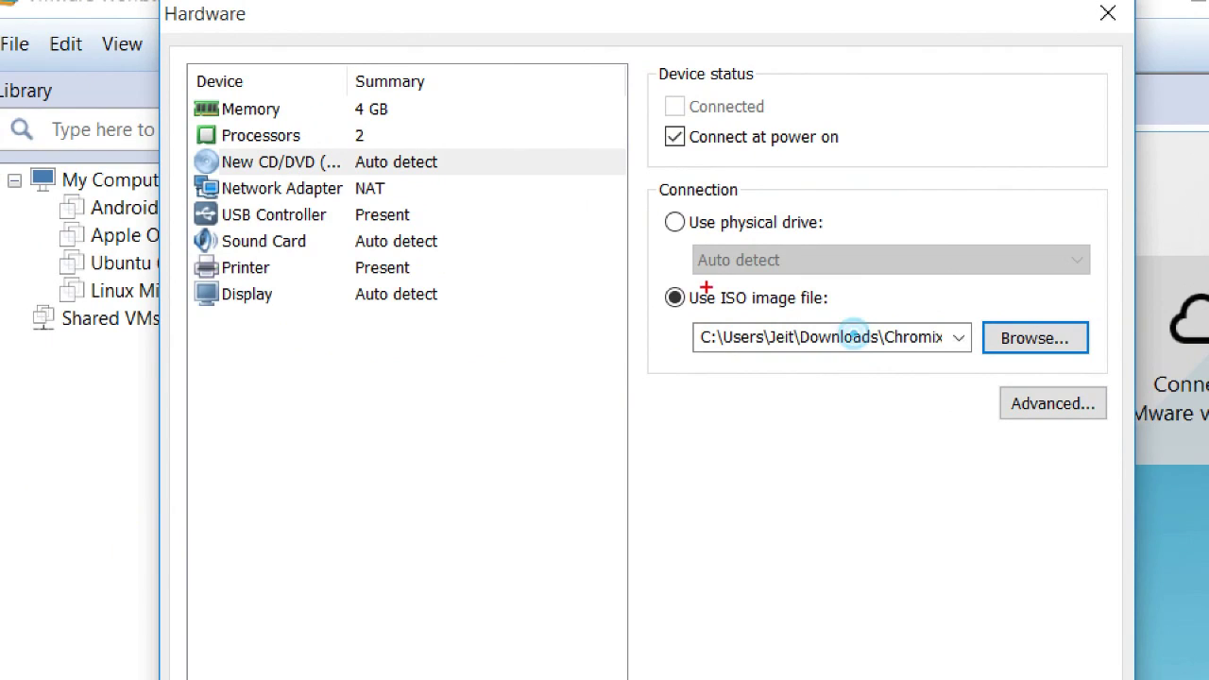
left_click_drag(756, 358, 951, 365)
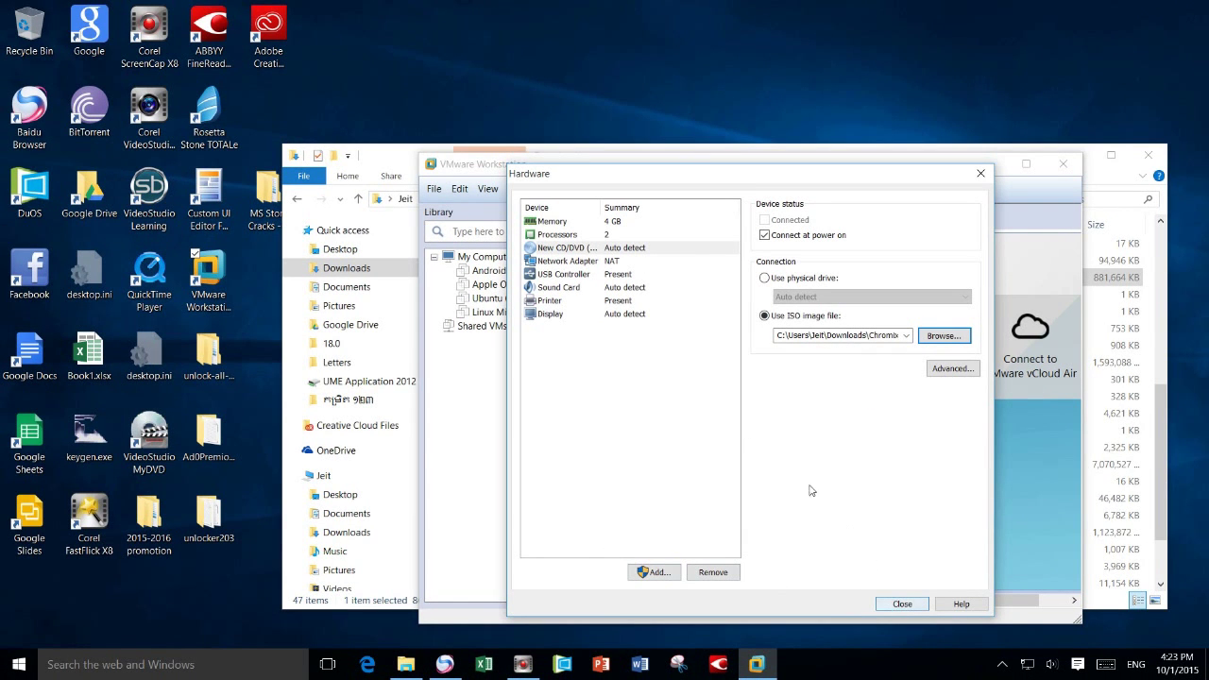
- Close the Hardware dialog and finish the wizard to create Chrome OS
left_click(900, 604)
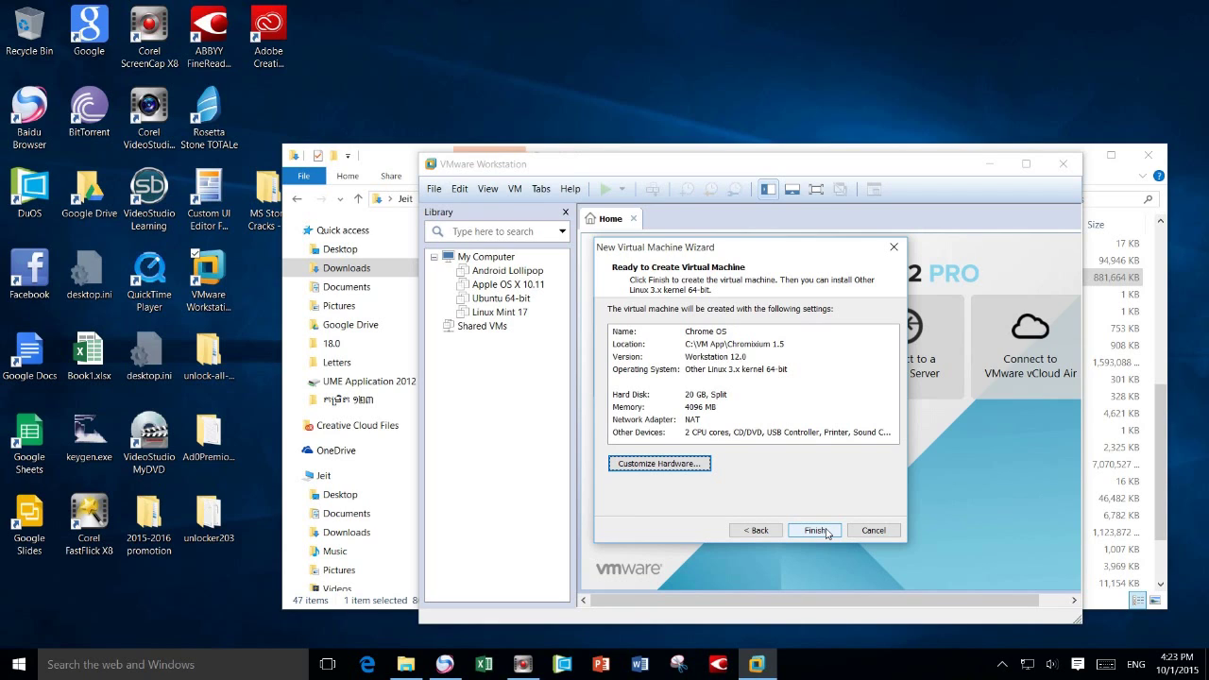
left_click(816, 531)
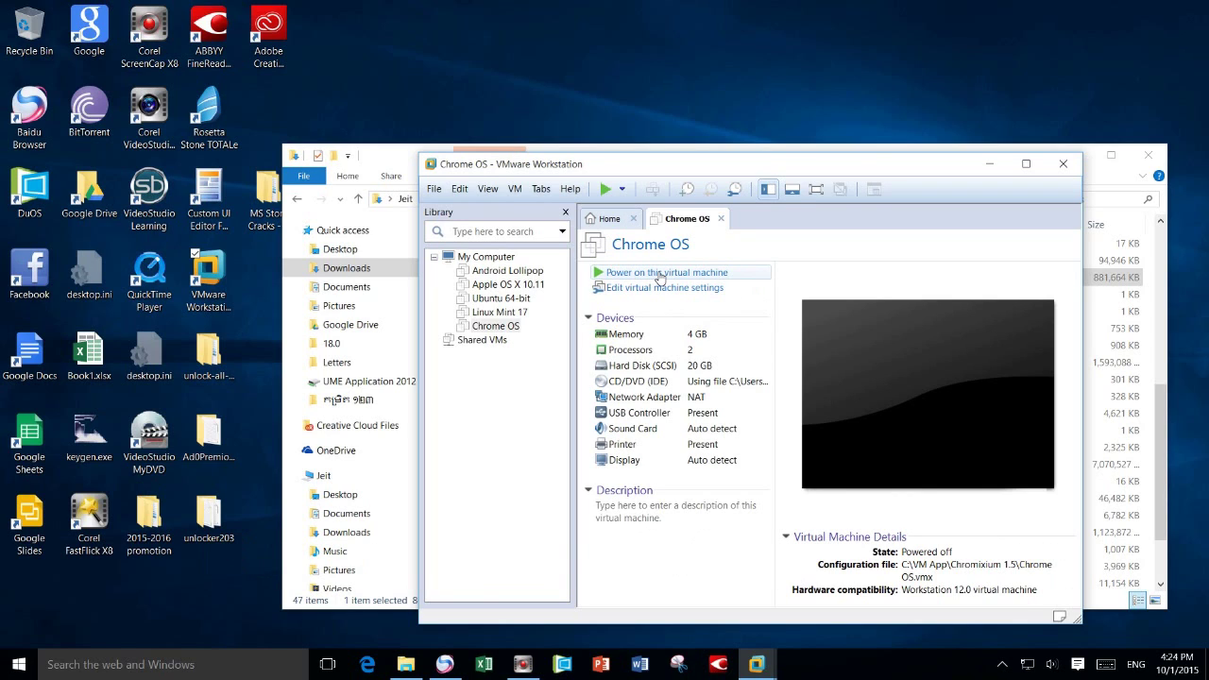
- Power on Chrome OS and boot the Start Chromixium entry from its boot menu
left_click(660, 274)
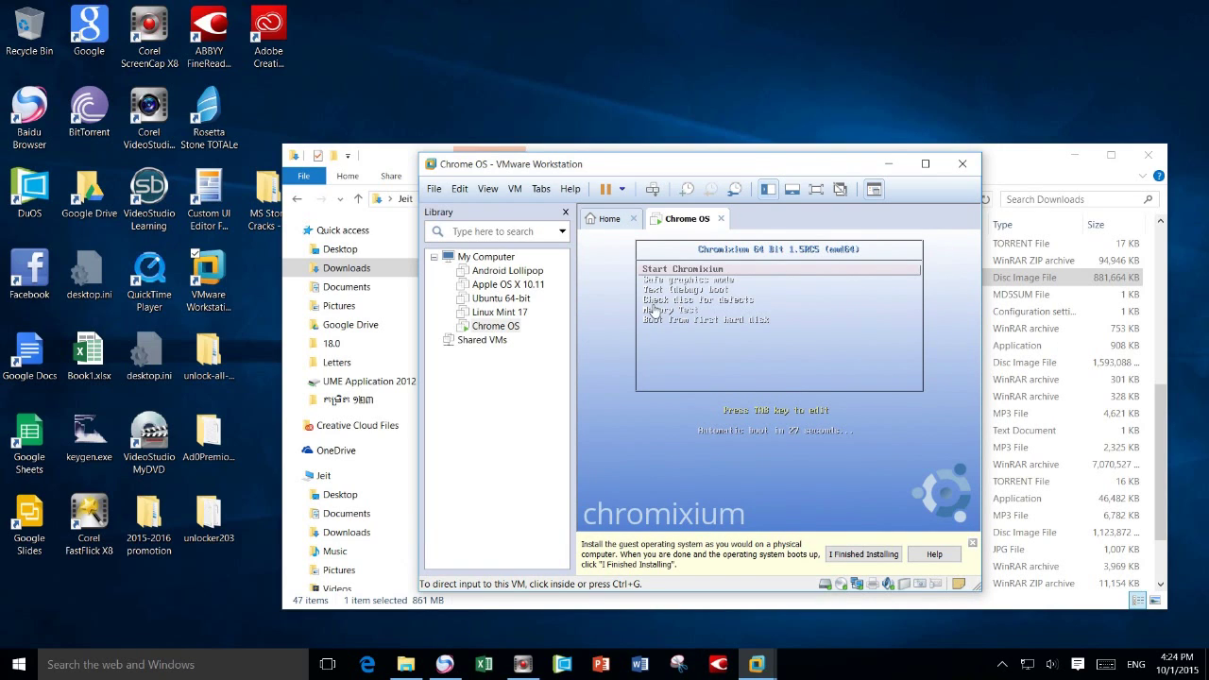
left_click(659, 279)
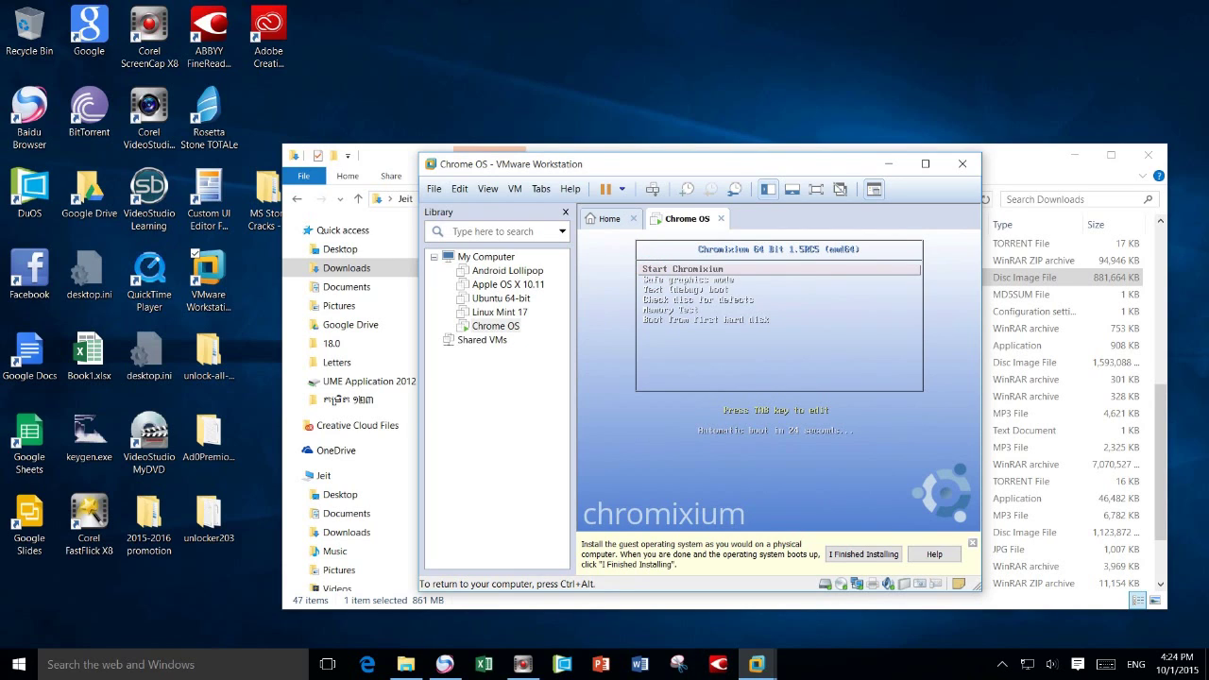
key("Down")
key("Up")
key("Down")
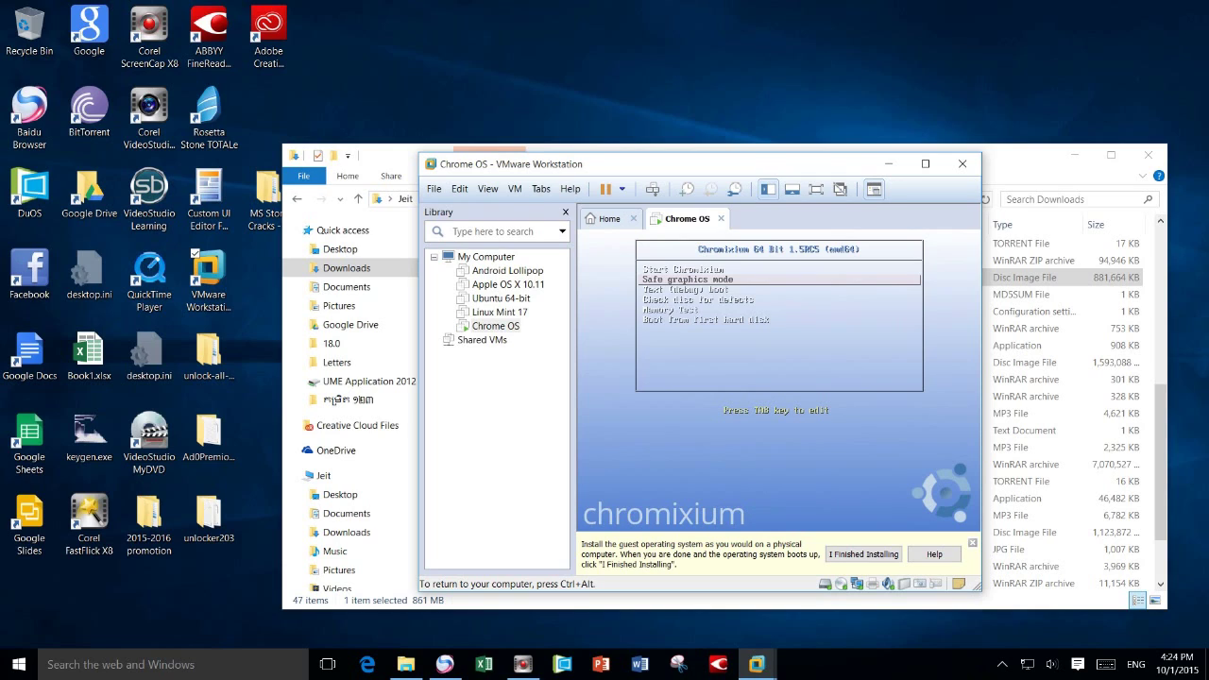
key("Down")
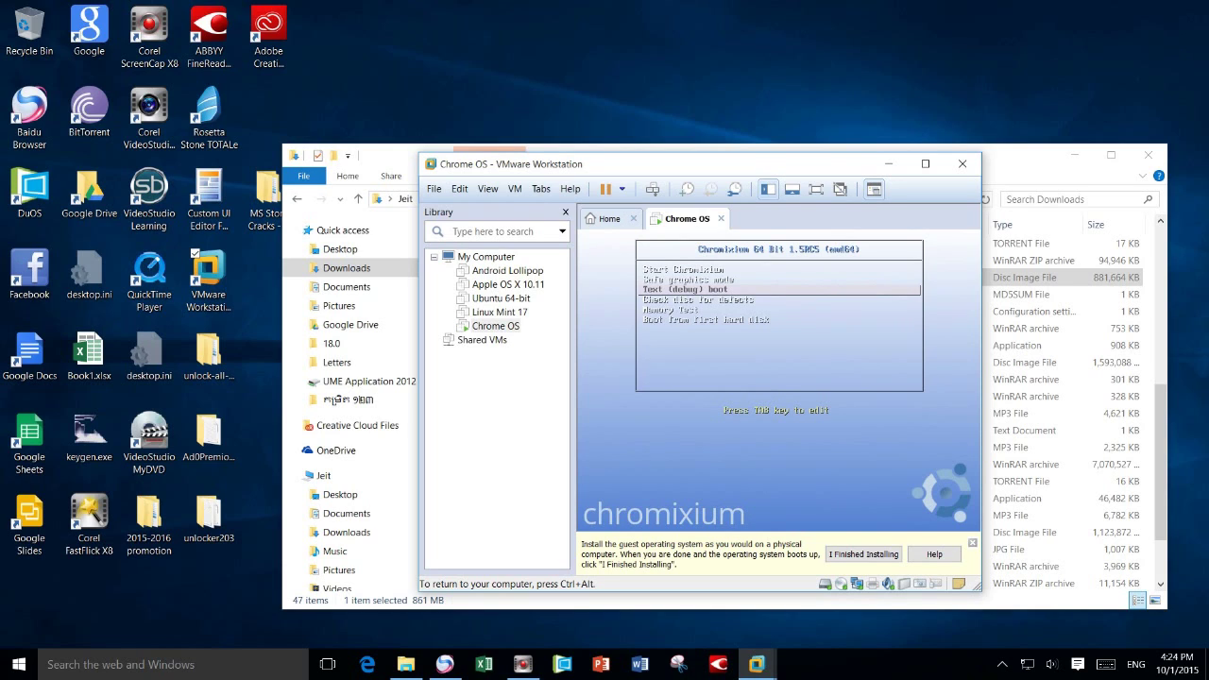
key("Down")
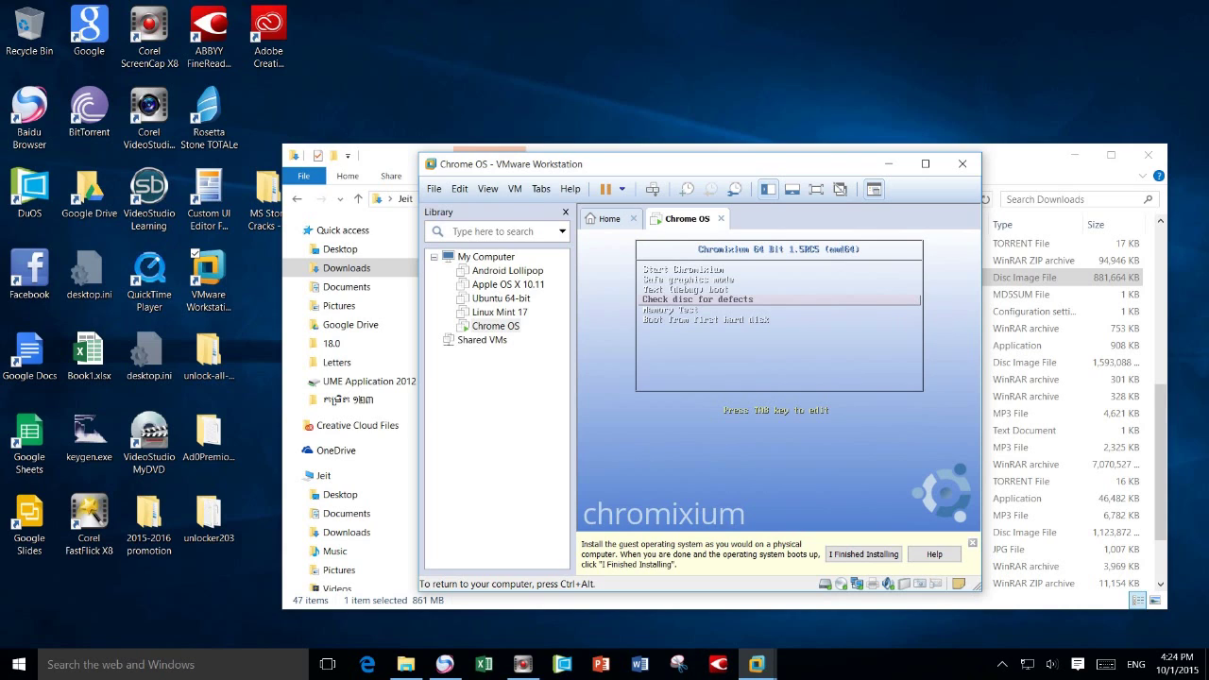
key("Down")
key("Down")
key("Up")
key("Up")
key("Up")
key("Up")
key("Up")
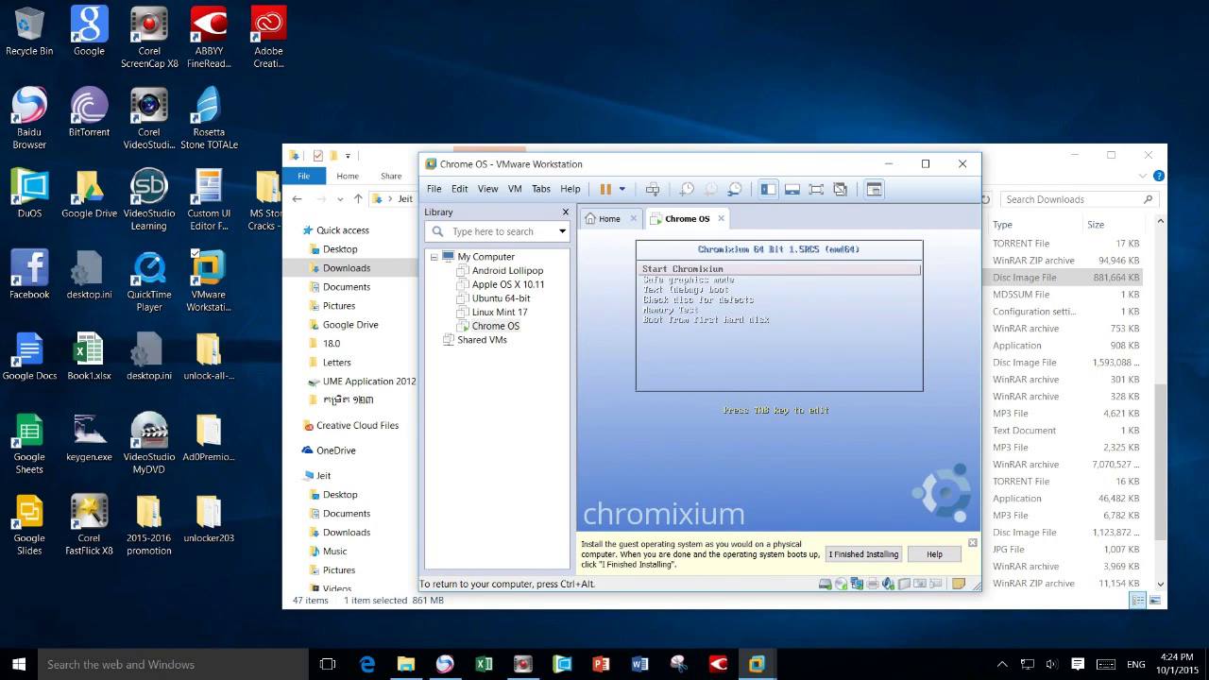
key("Return")
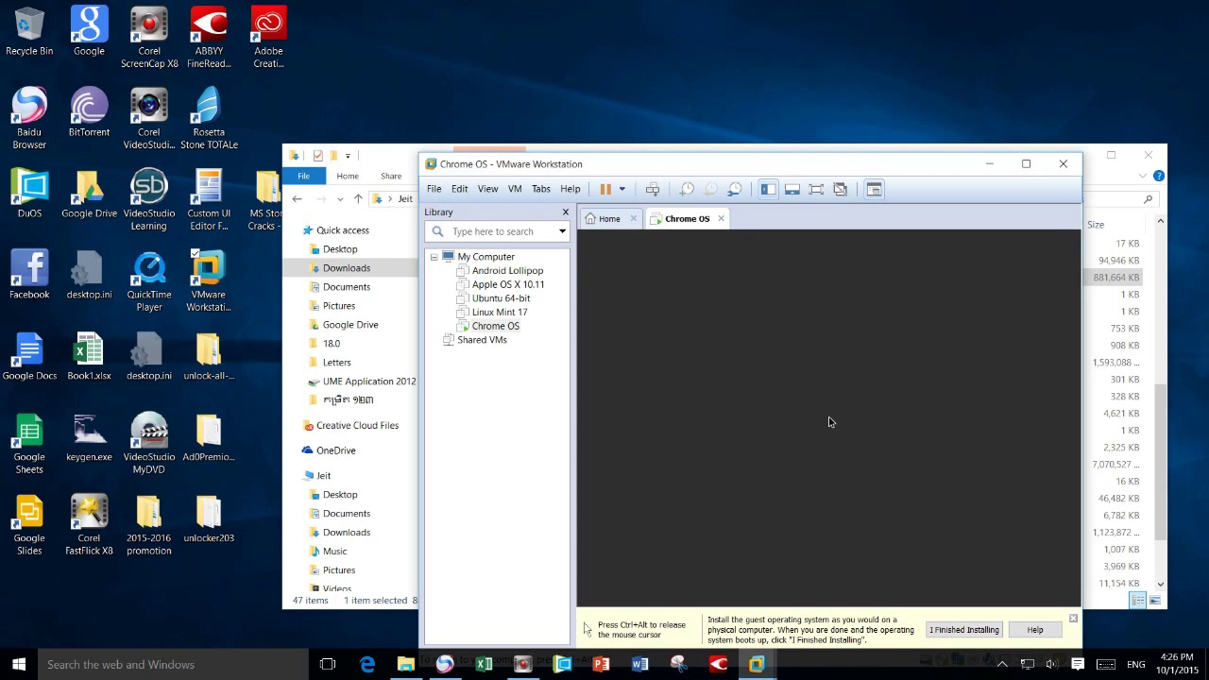
- Move the VMware window up-left and close the Chromixium installation hint bar
key("ctrl+alt")
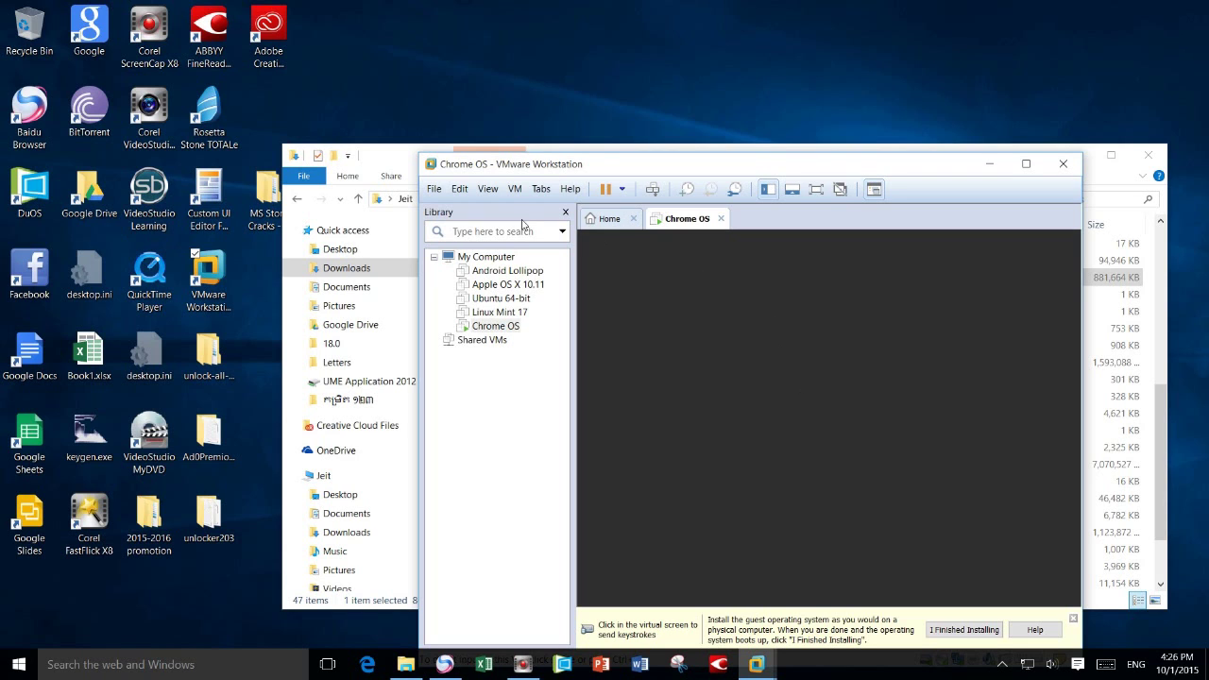
left_click_drag(611, 174, 585, 109)
left_click(586, 180)
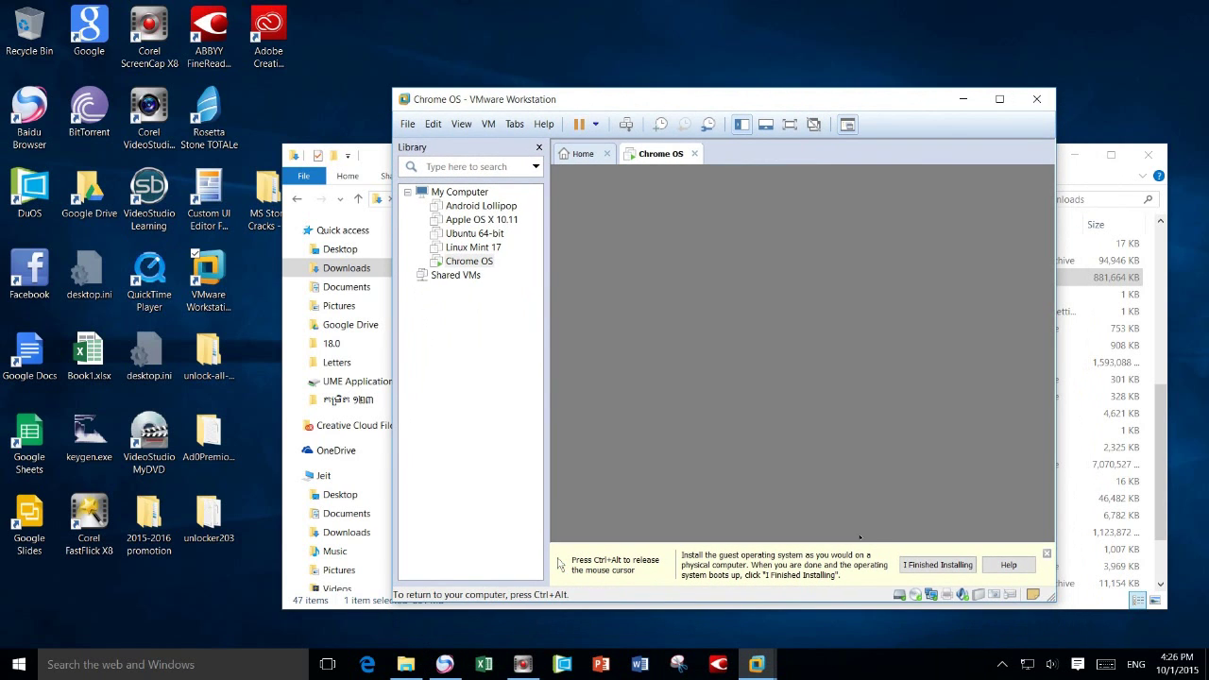
left_click(1046, 554)
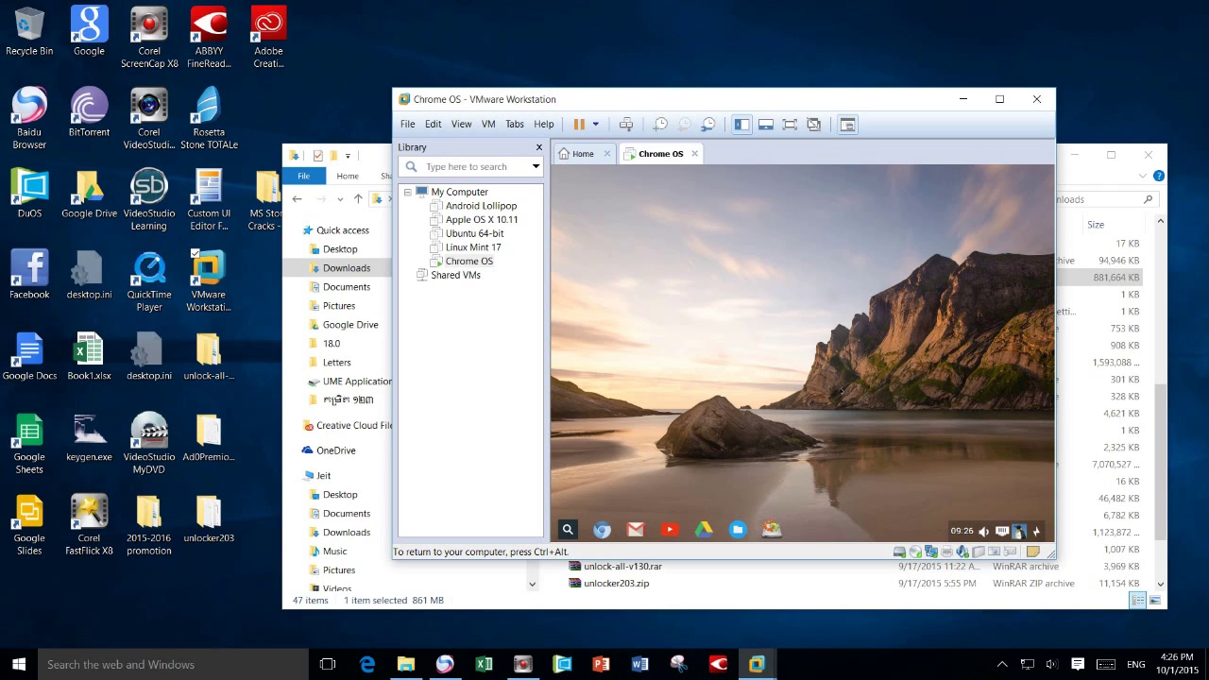
- Launch the Install Chromixium 1.5 app from the desktop shelf
right_click(710, 363)
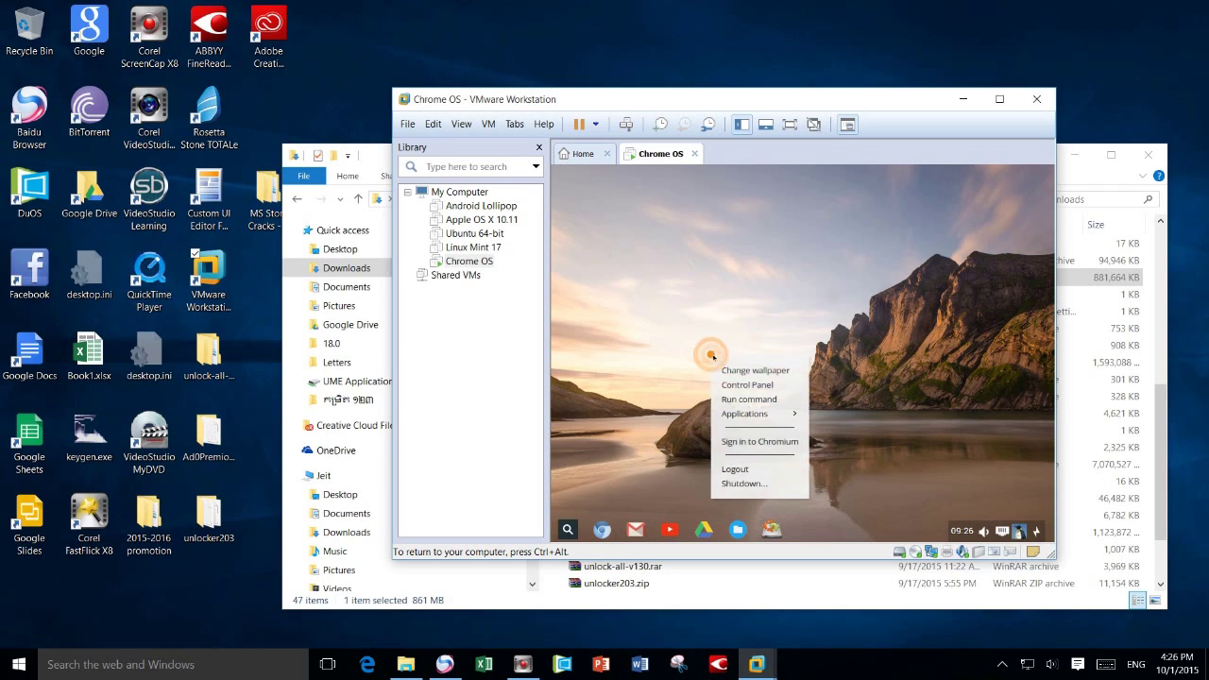
left_click(733, 268)
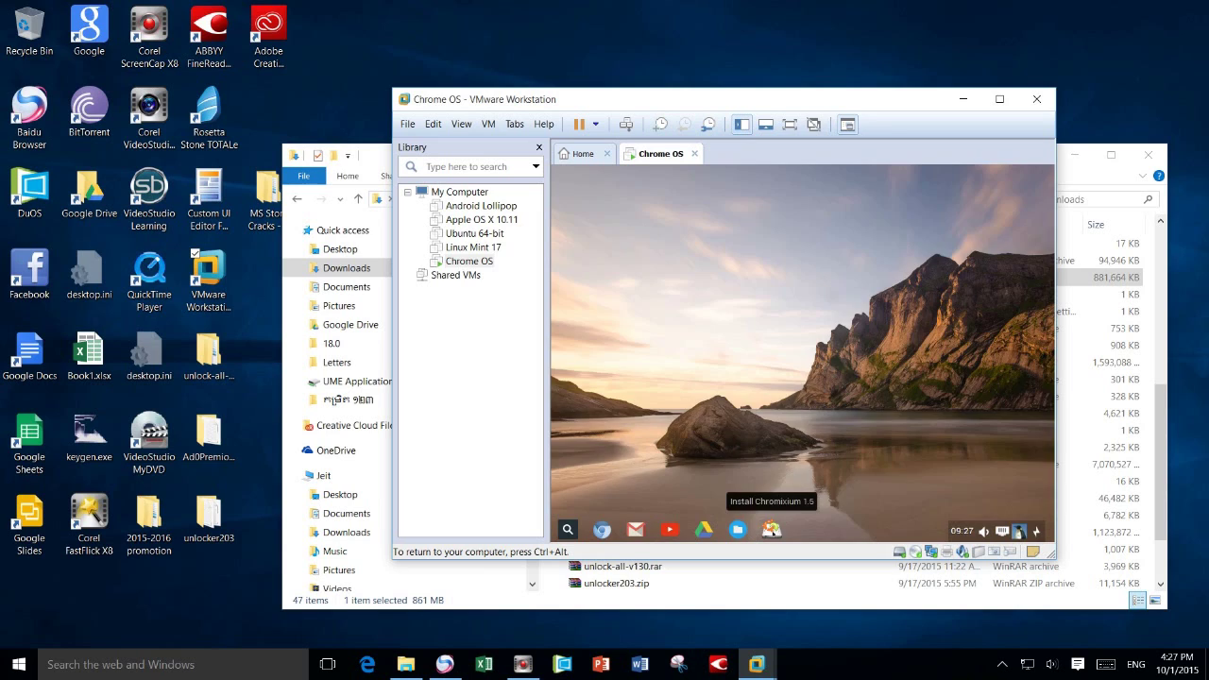
left_click(738, 529)
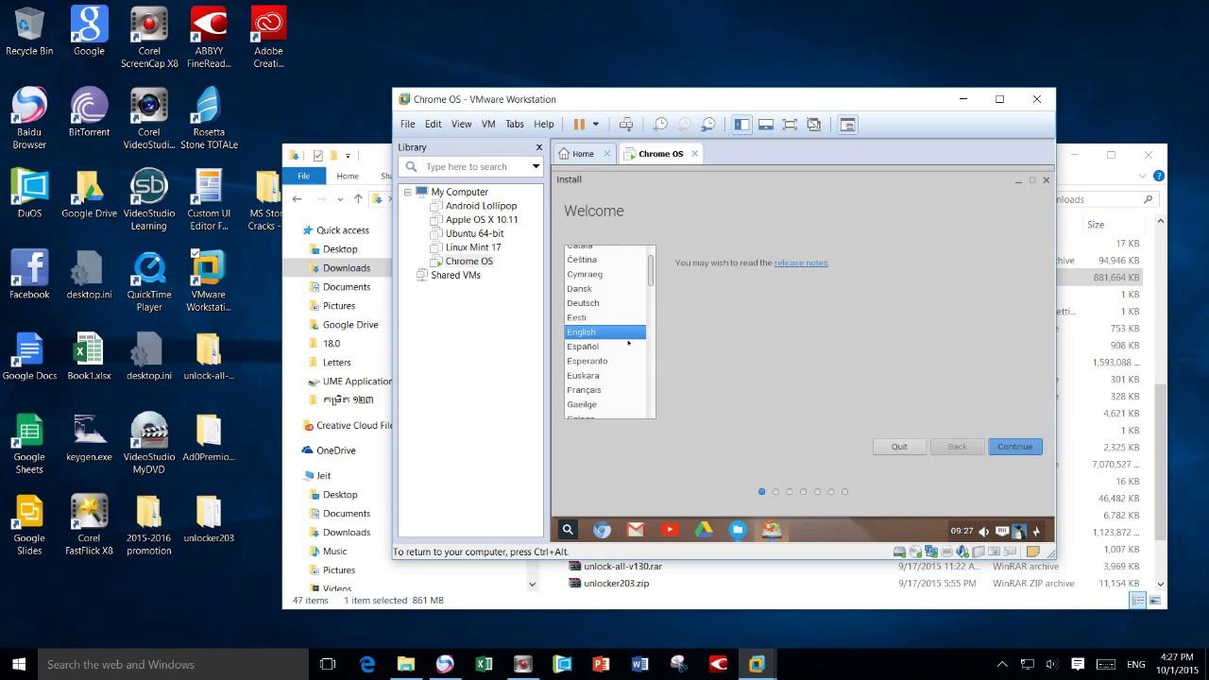
- Keep English, enable third-party software and downloading updates while installing, then continue
left_click(1034, 453)
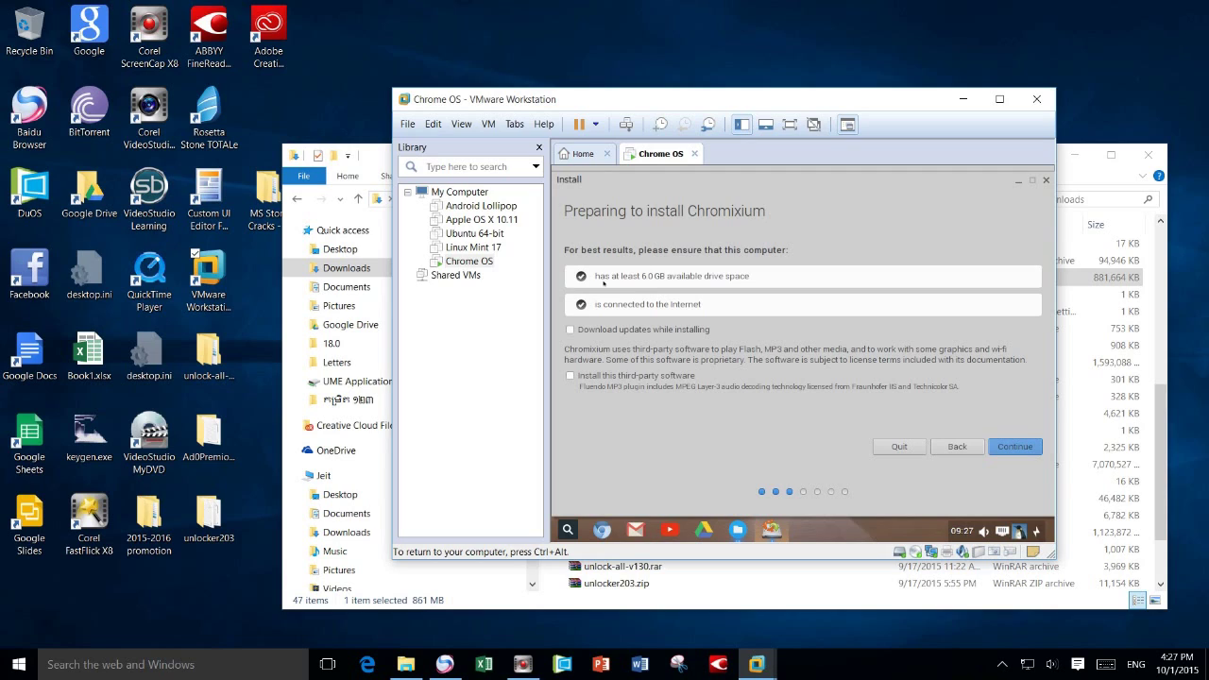
left_click(571, 376)
left_click(571, 330)
left_click(1025, 448)
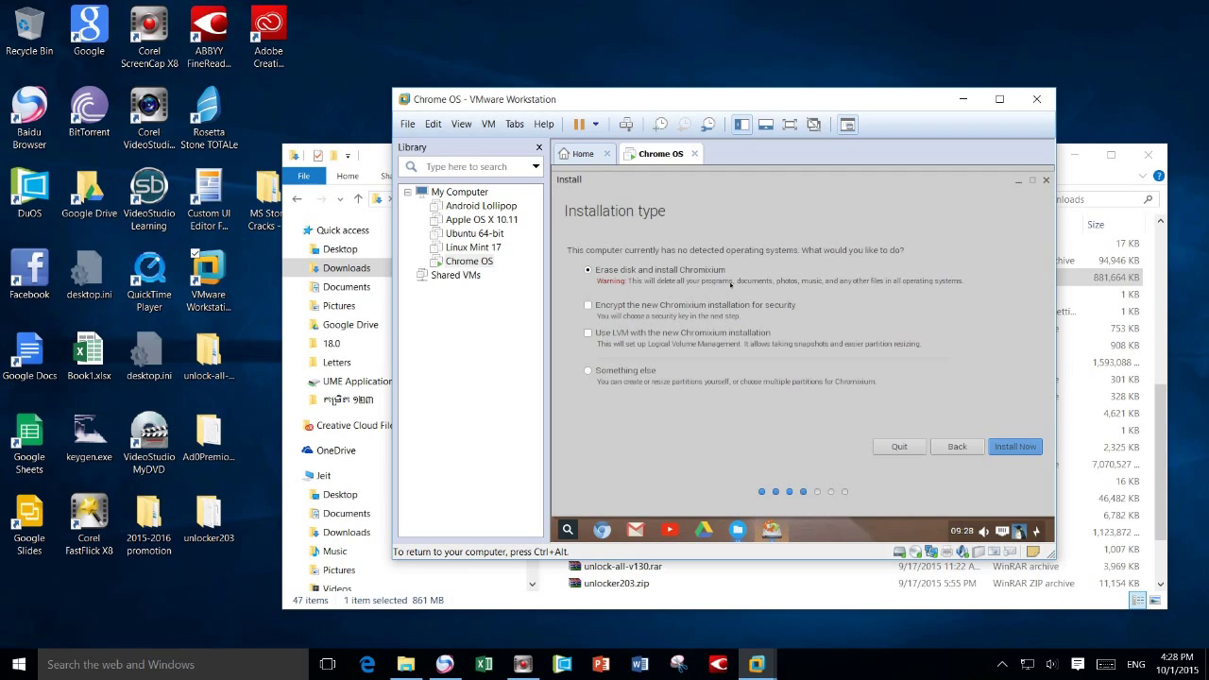
- Erase the whole disk and install Chromixium, confirming the new ext4 and swap partitions
left_click(1020, 448)
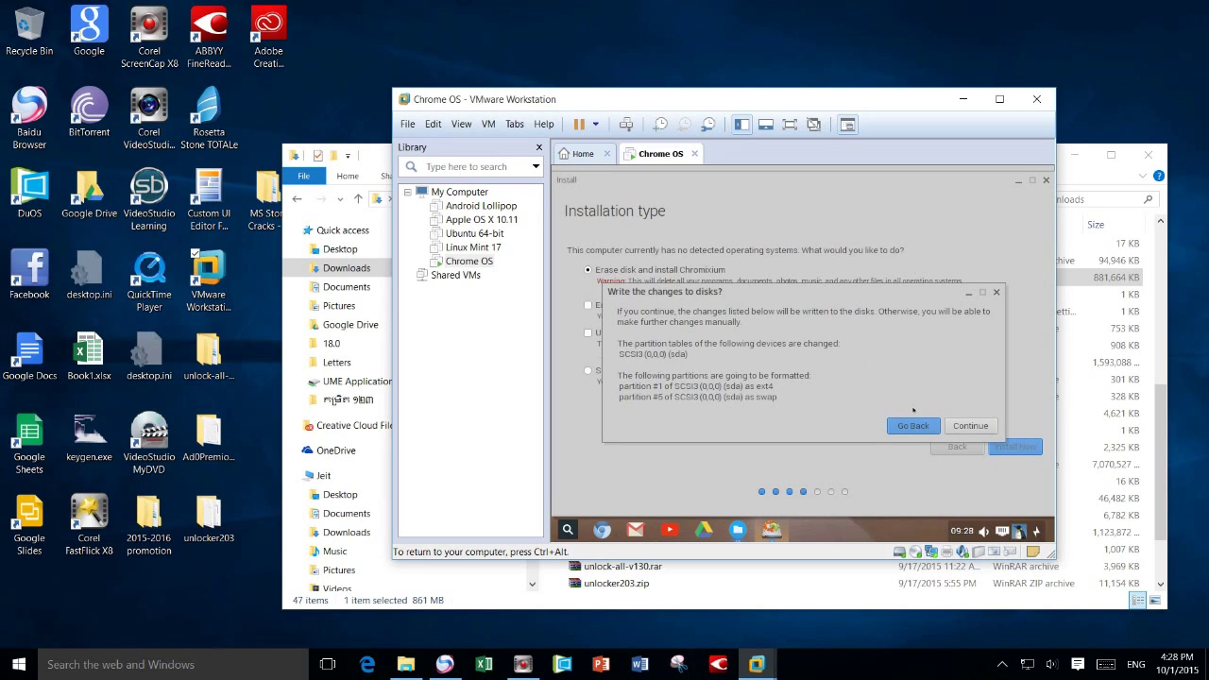
left_click(979, 428)
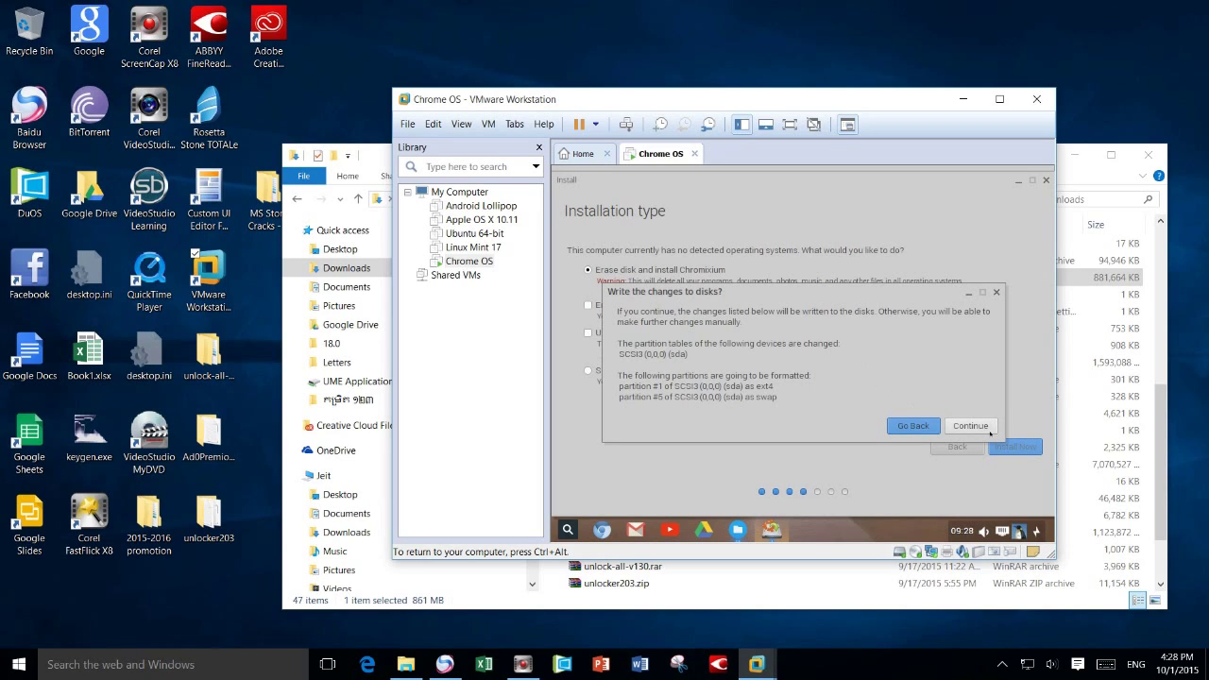
left_click(973, 427)
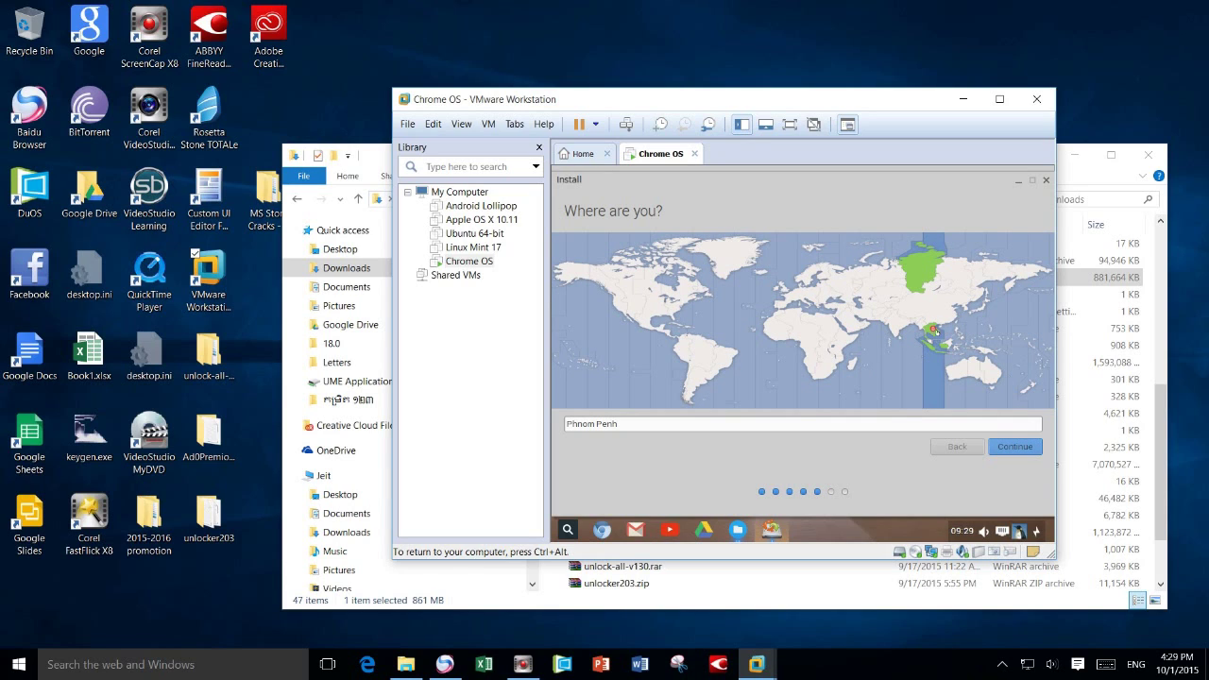
- Confirm Phnom Penh as the installation location
left_click(642, 423)
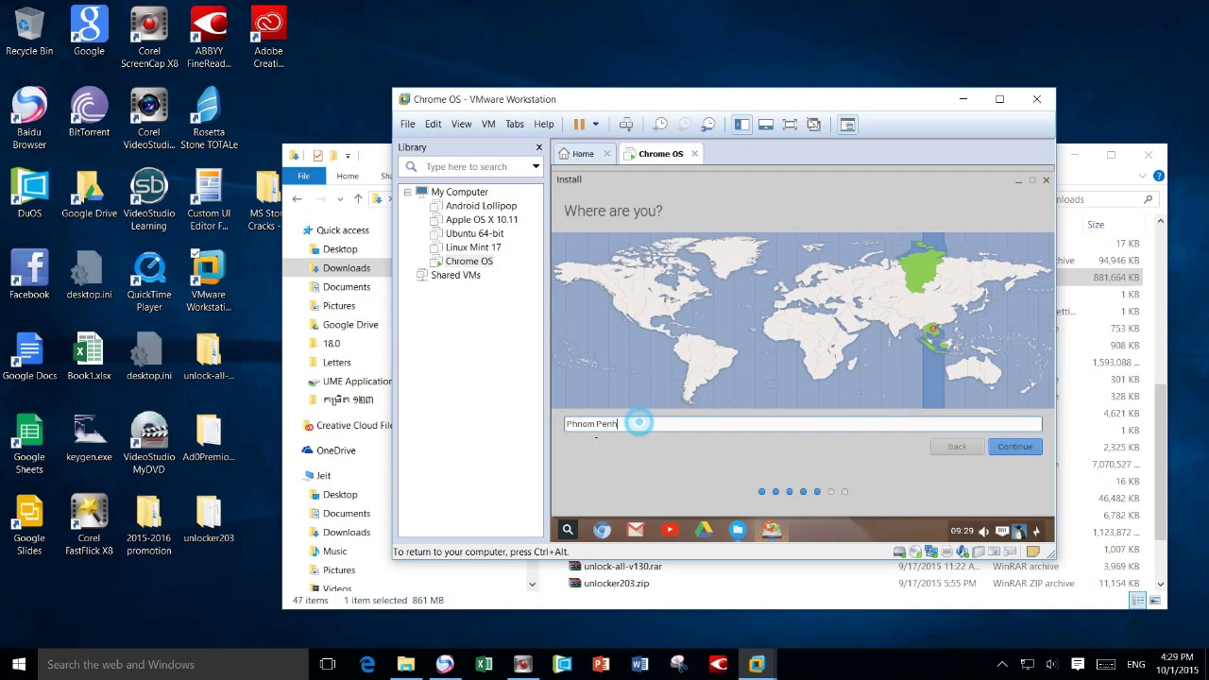
left_click(614, 425)
left_click_drag(632, 423, 565, 424)
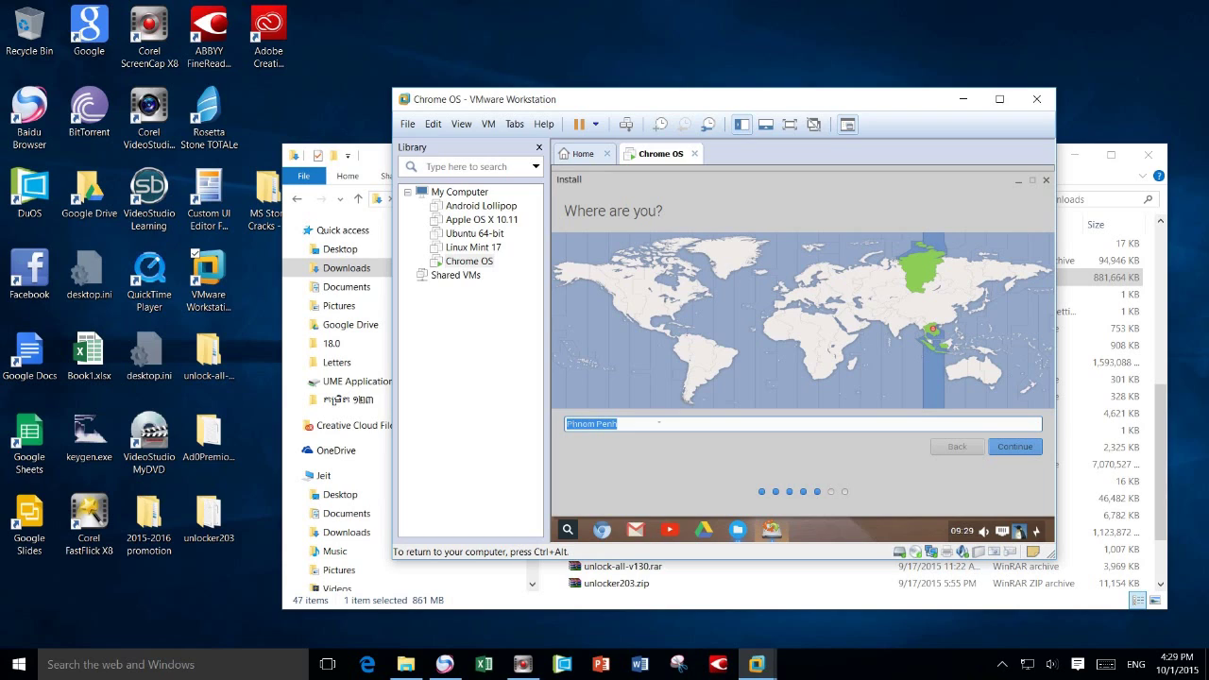
left_click(1026, 449)
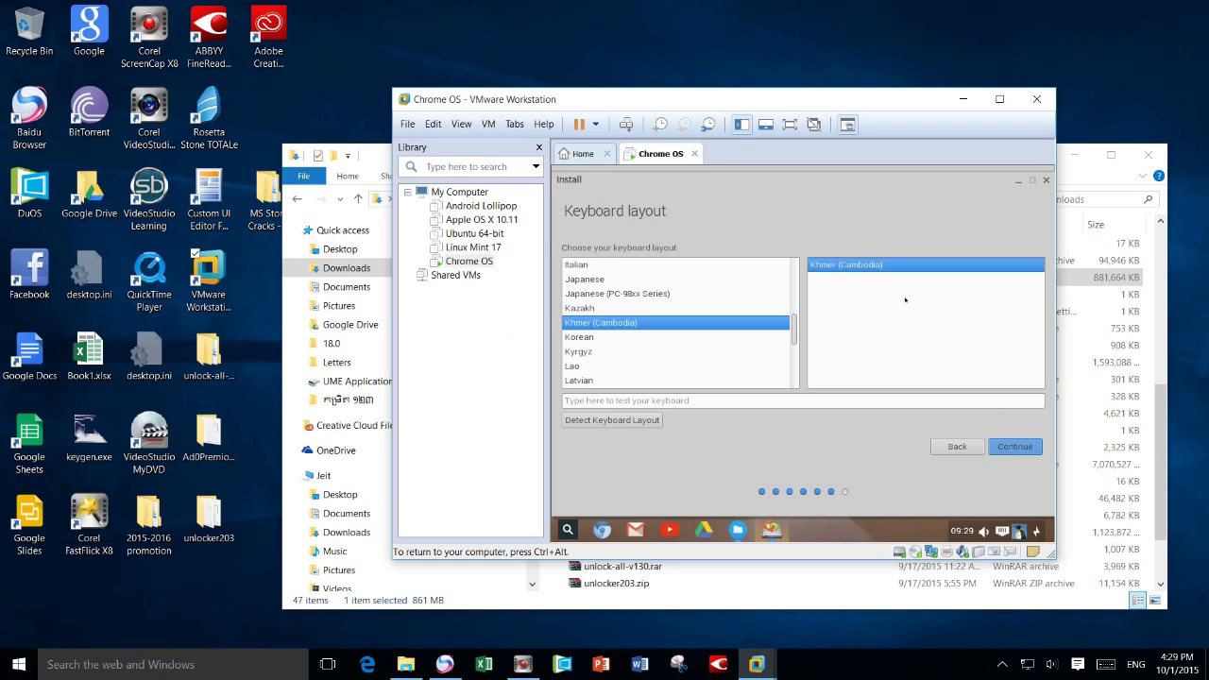
- Keep Khmer (Cambodia) as the keyboard layout
scroll(658, 383, "down", 5)
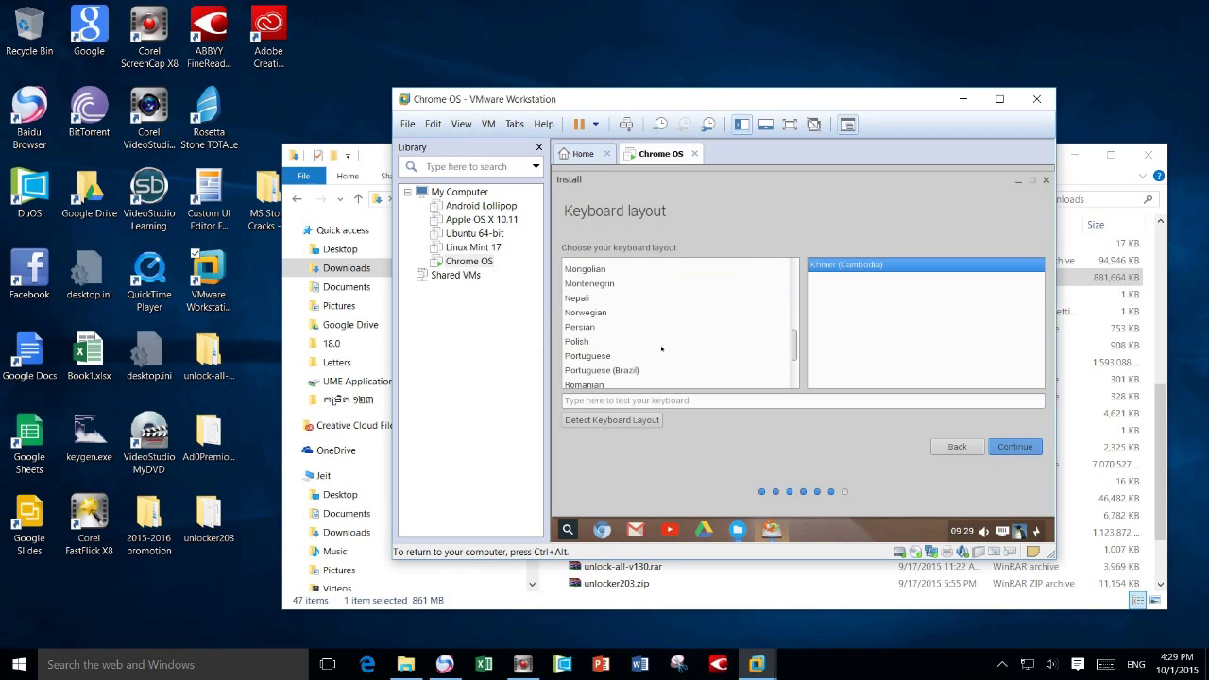
scroll(661, 349, "up", 6)
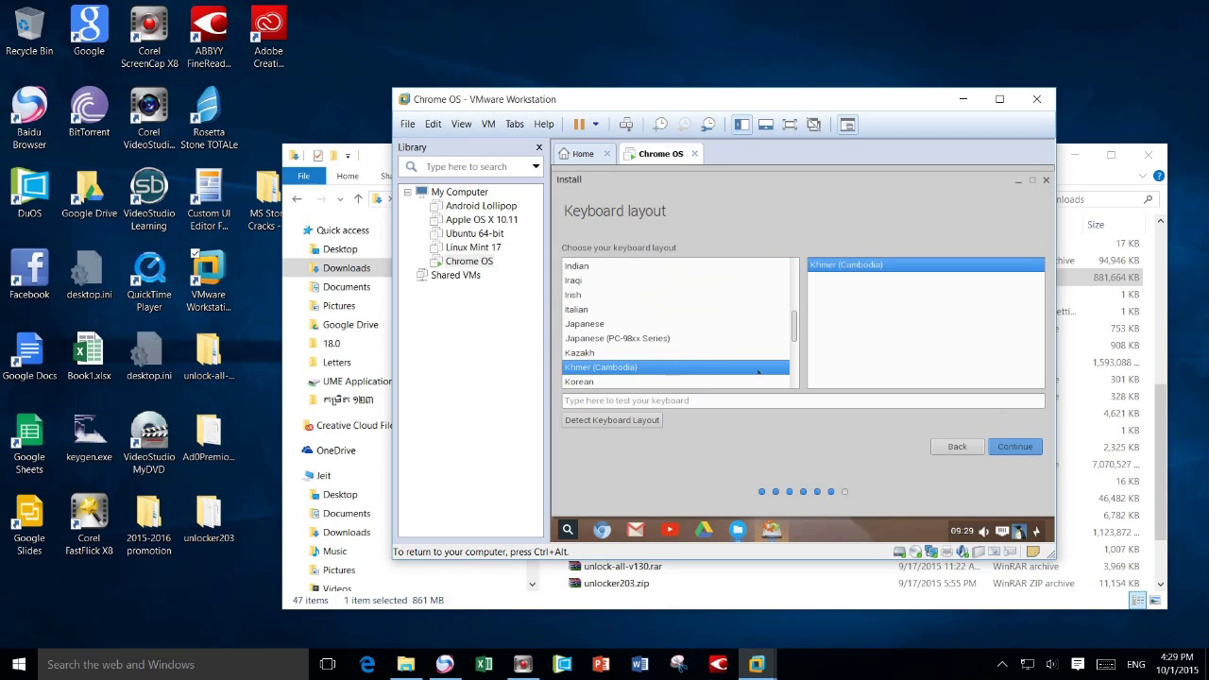
left_click(1017, 454)
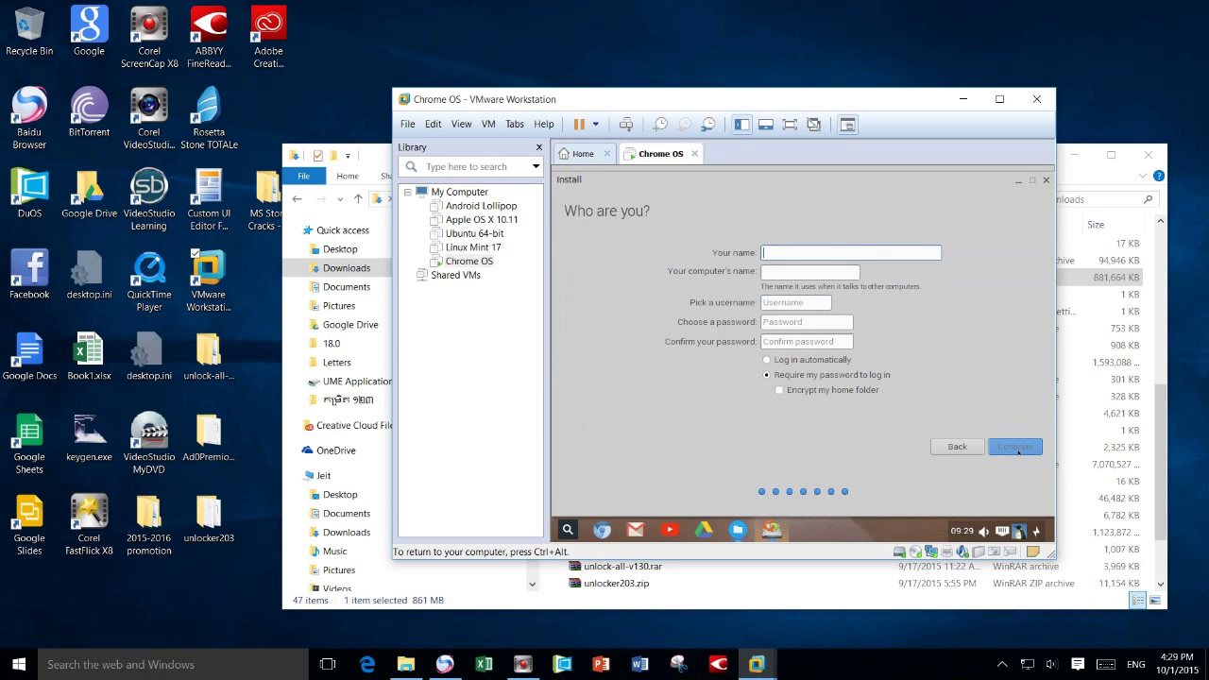
- Enter the user's name and a password, keep the default names, and enable automatic login
type("Jeit")
key("Tab")
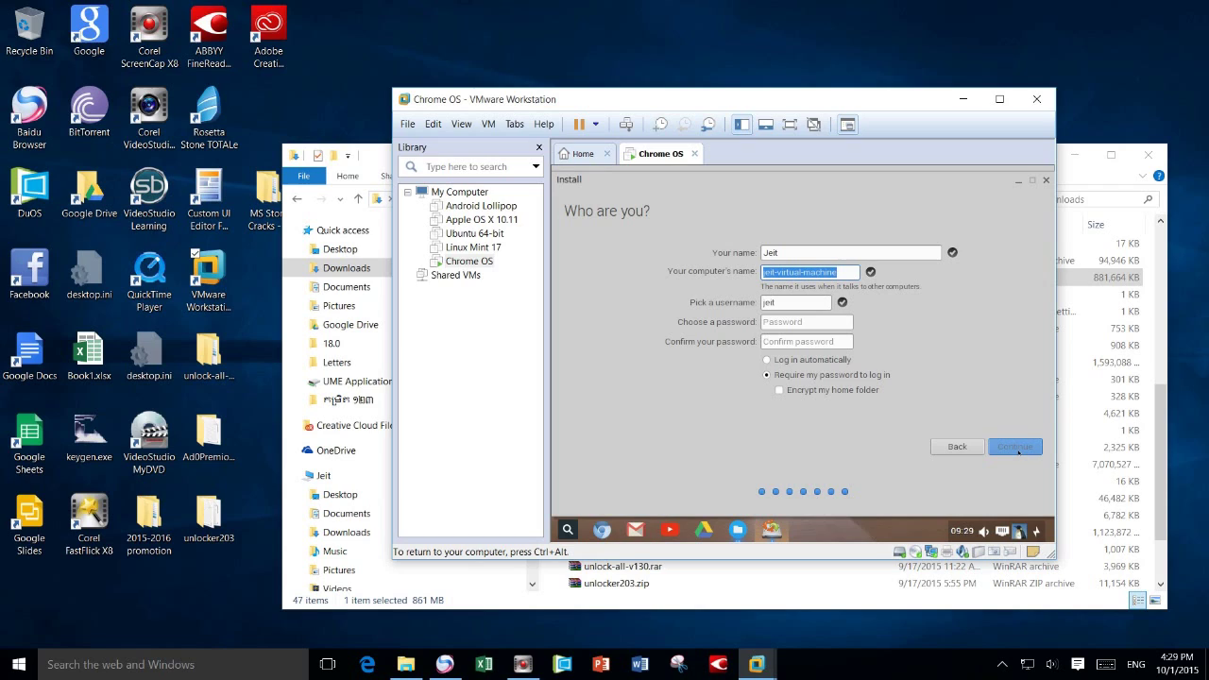
key("Tab")
key("Tab")
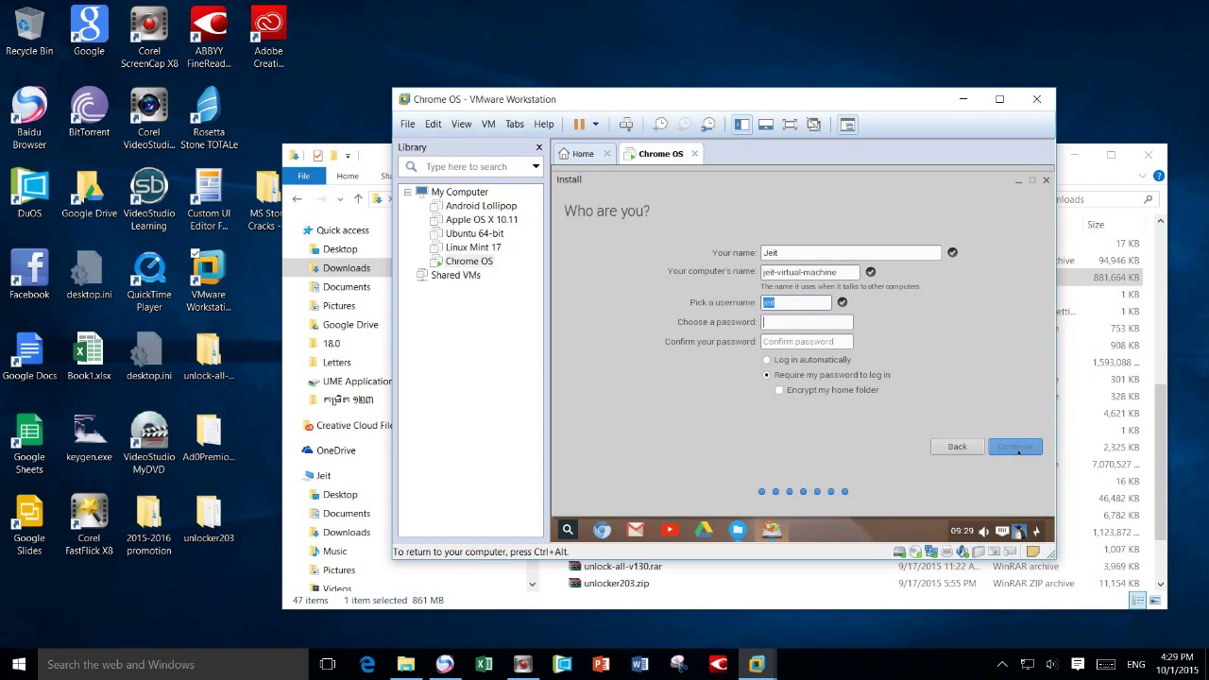
type("1234567890")
key("Tab")
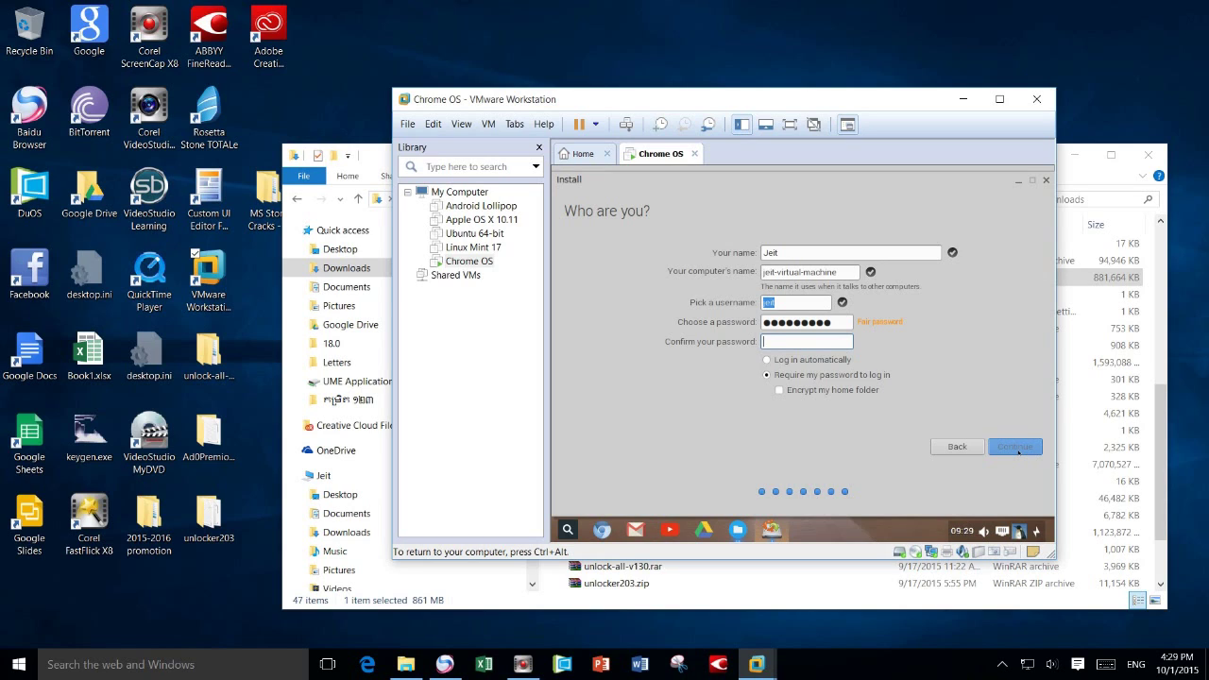
type("1234567890")
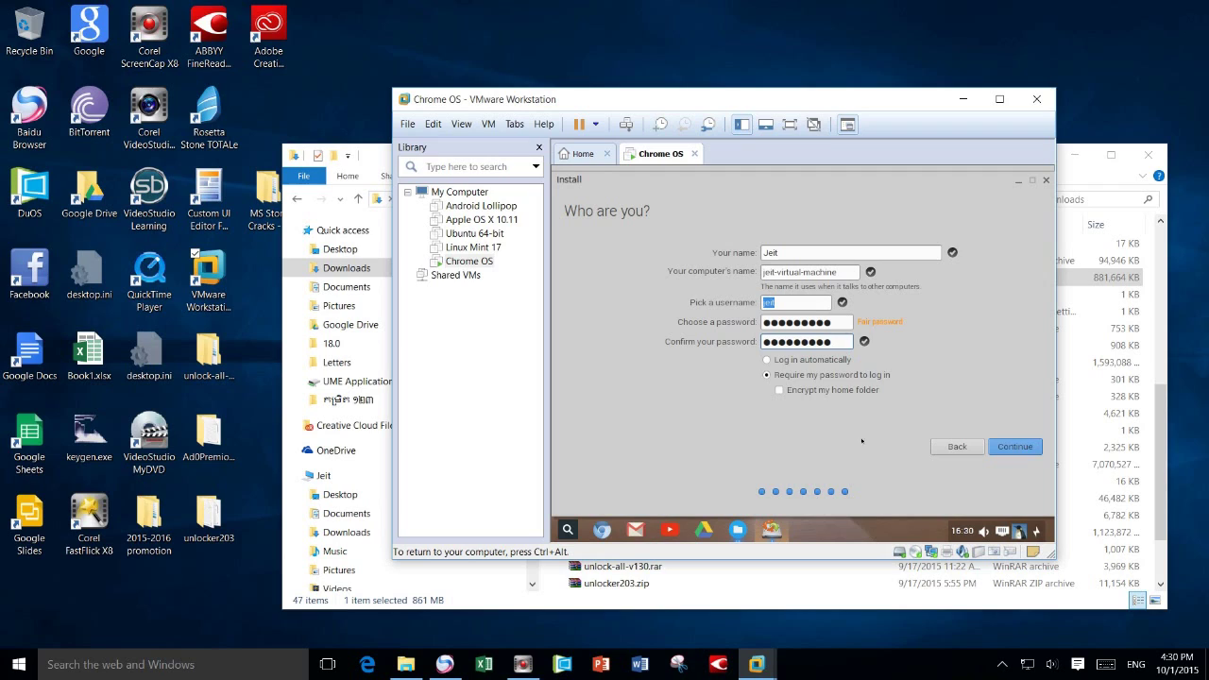
left_click(767, 360)
left_click(1019, 451)
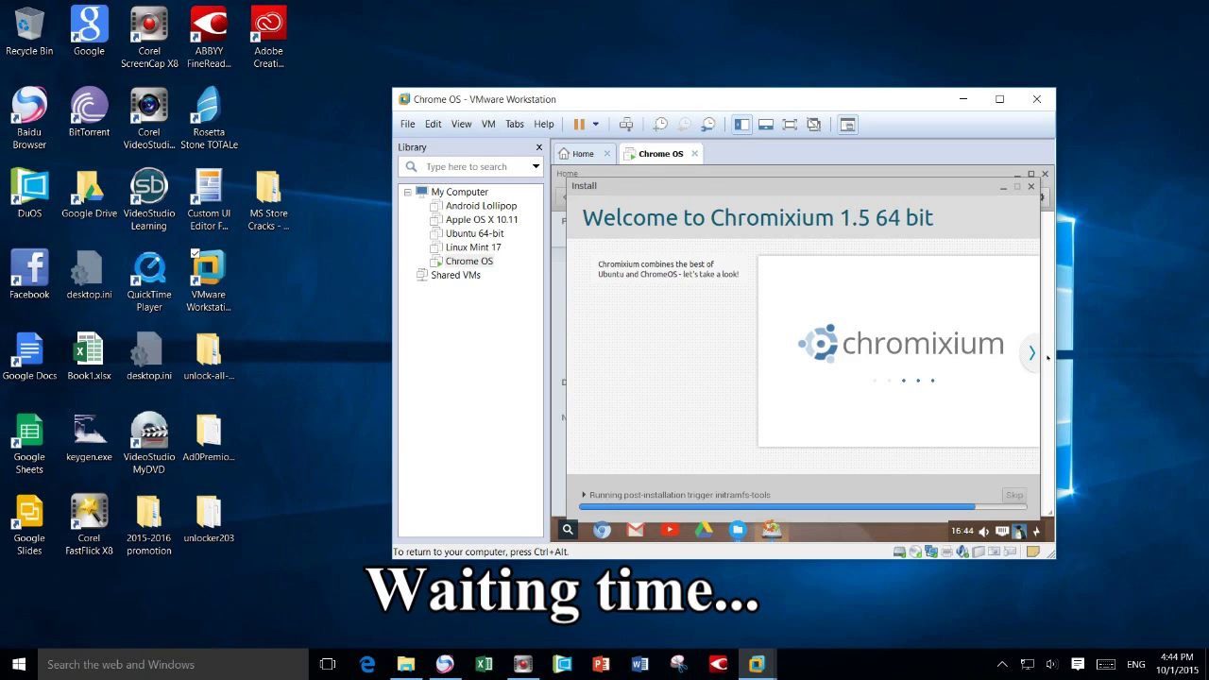
- Page through the feature slides, from web power to Need help?, until installation finishes
left_click(1033, 357)
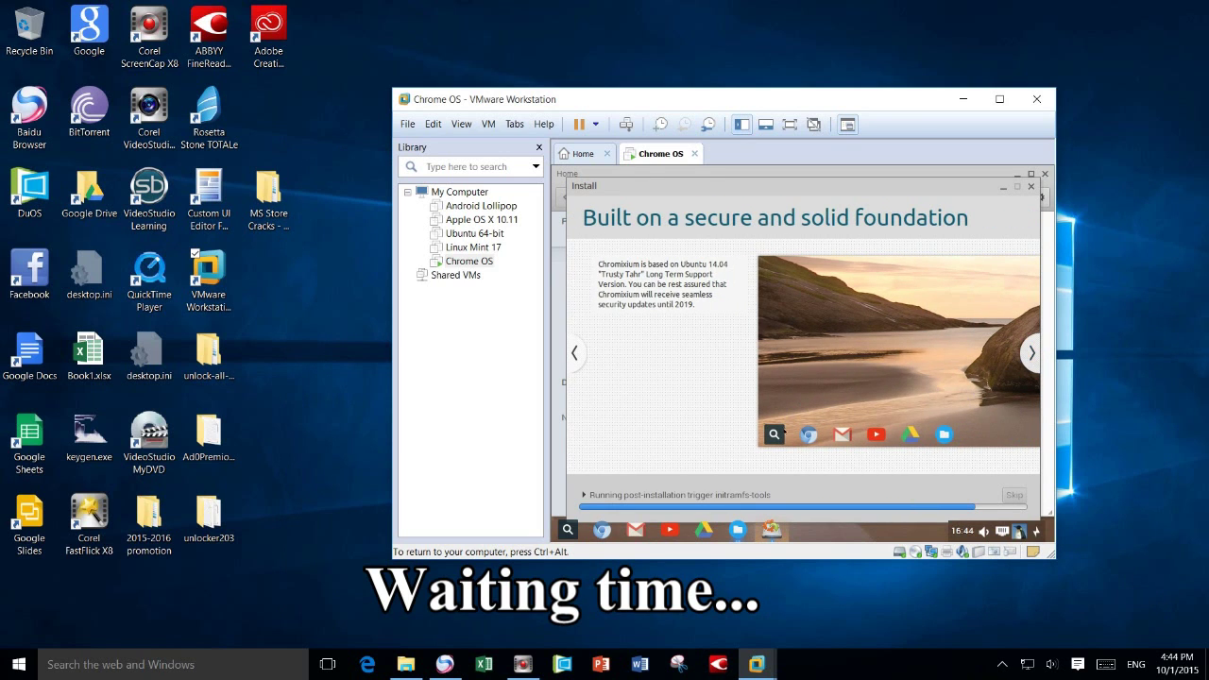
left_click(1033, 354)
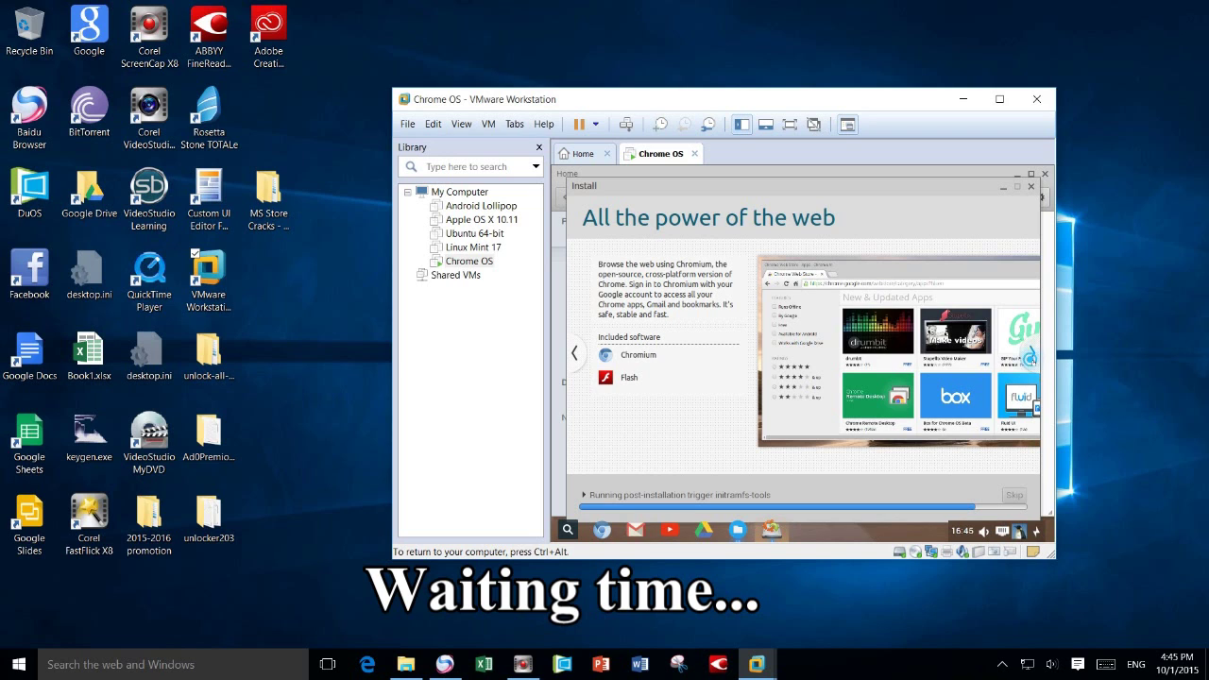
left_click(1032, 354)
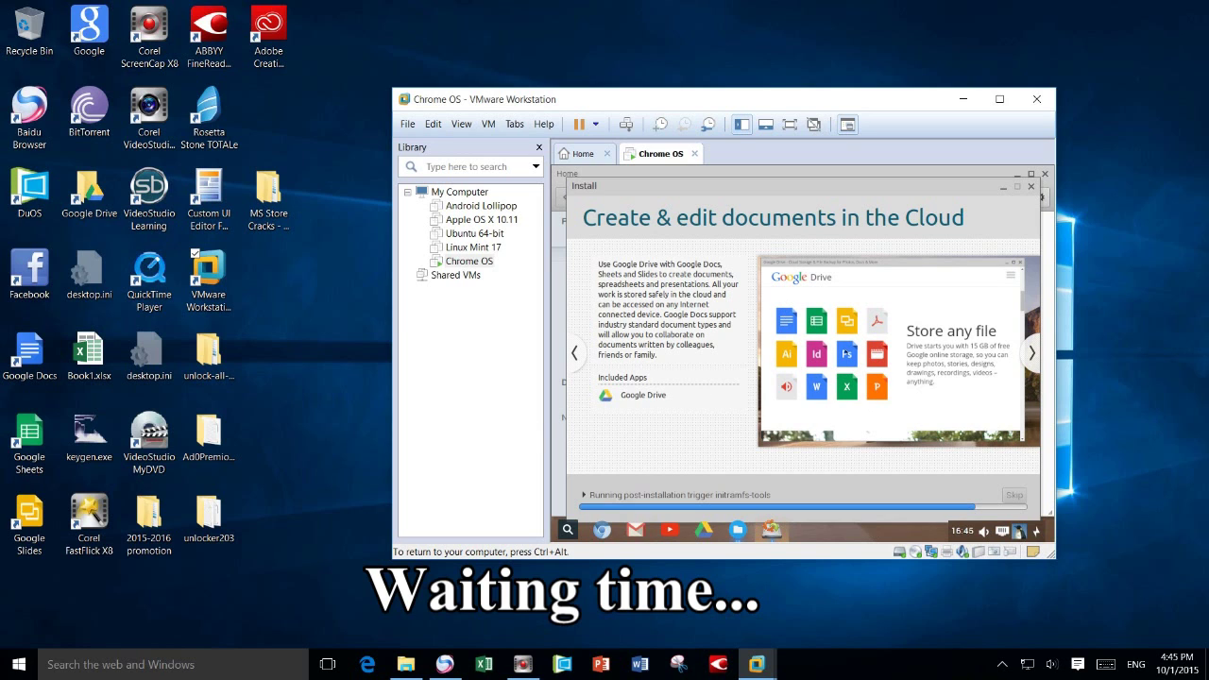
left_click(1029, 352)
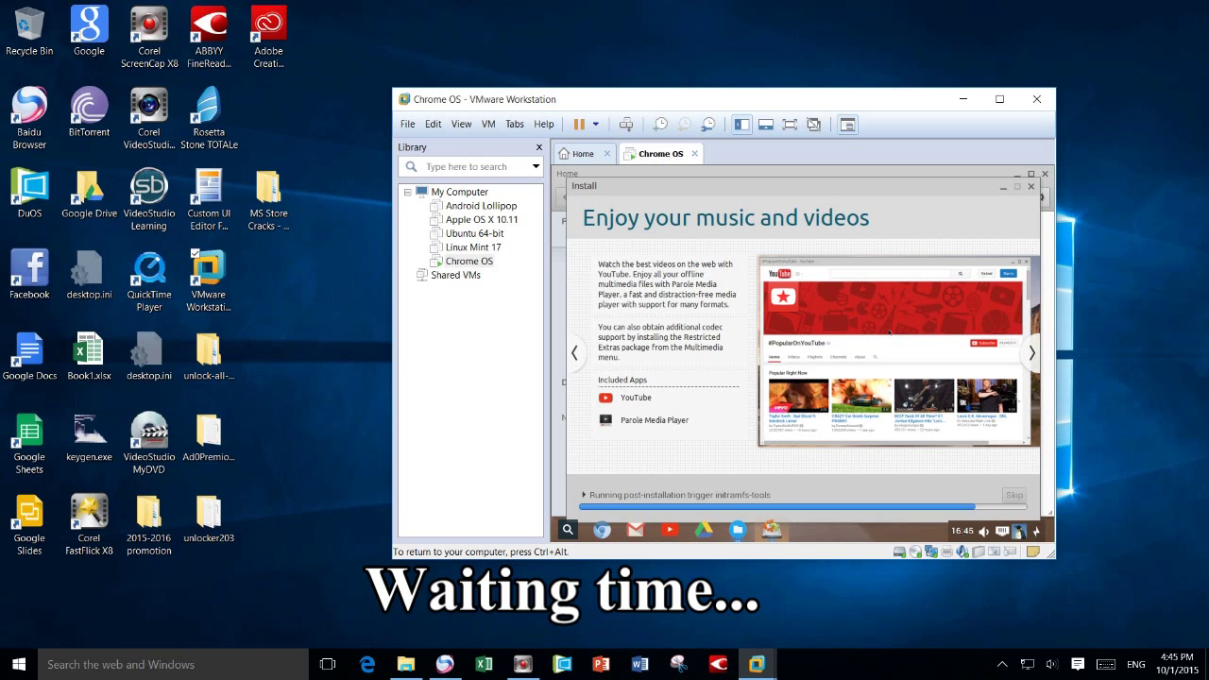
left_click(1029, 352)
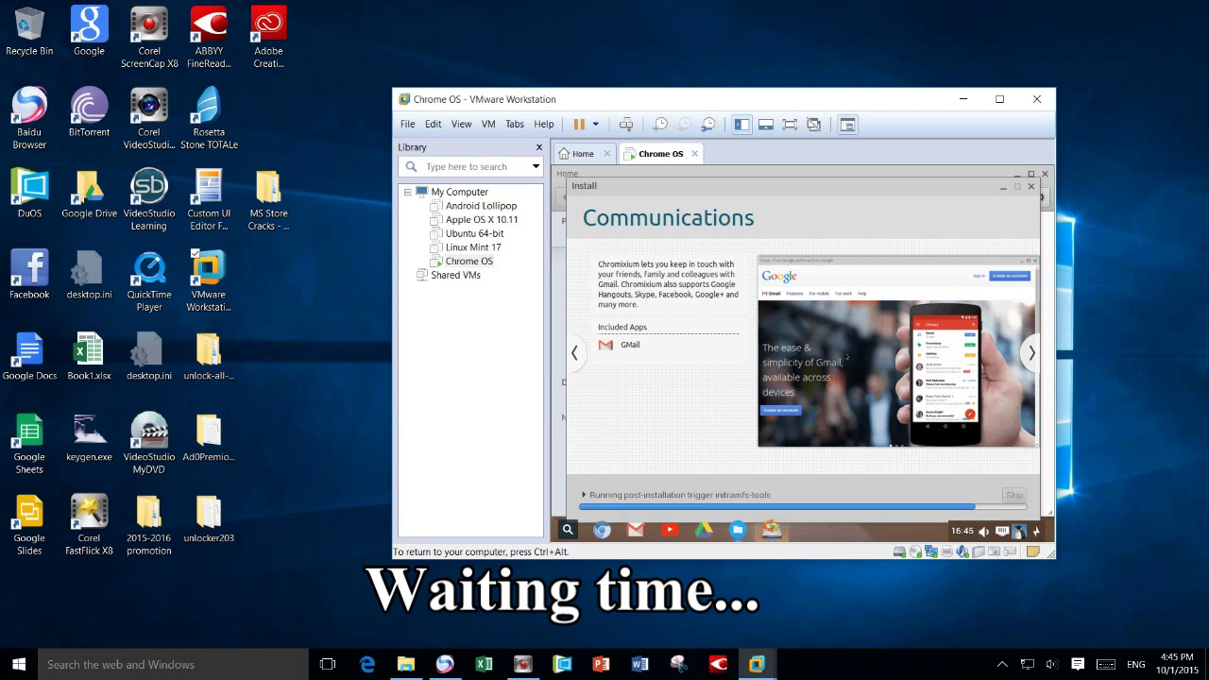
left_click(1032, 353)
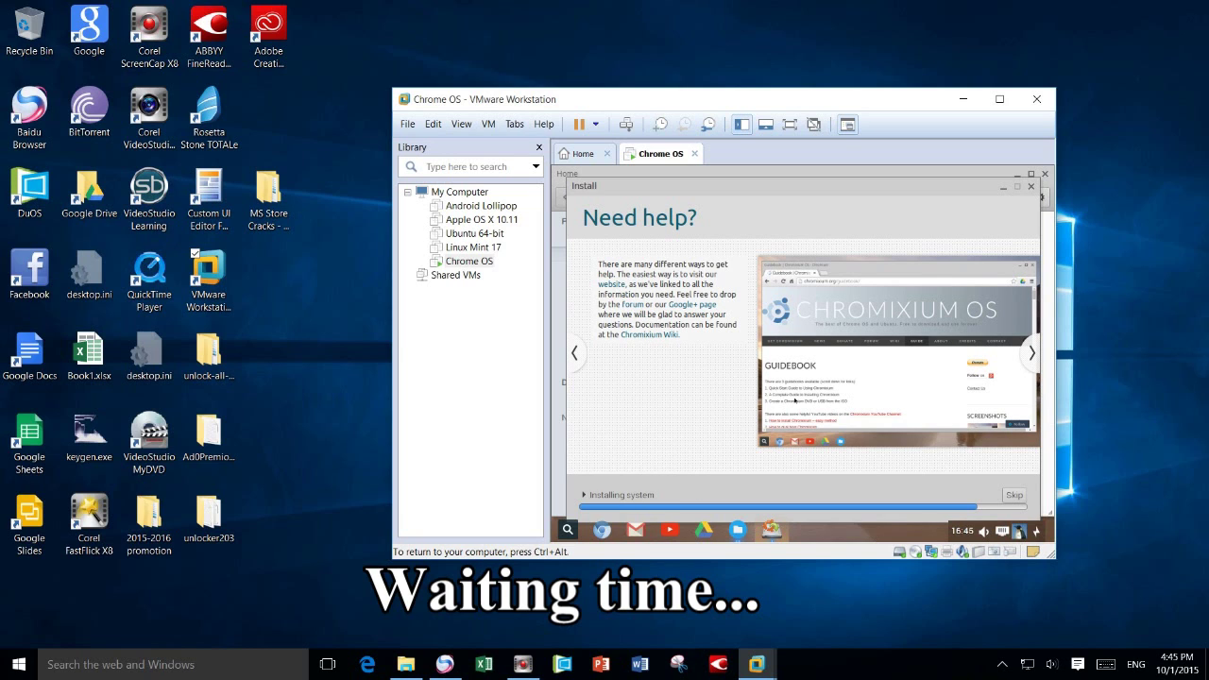
left_click(1031, 352)
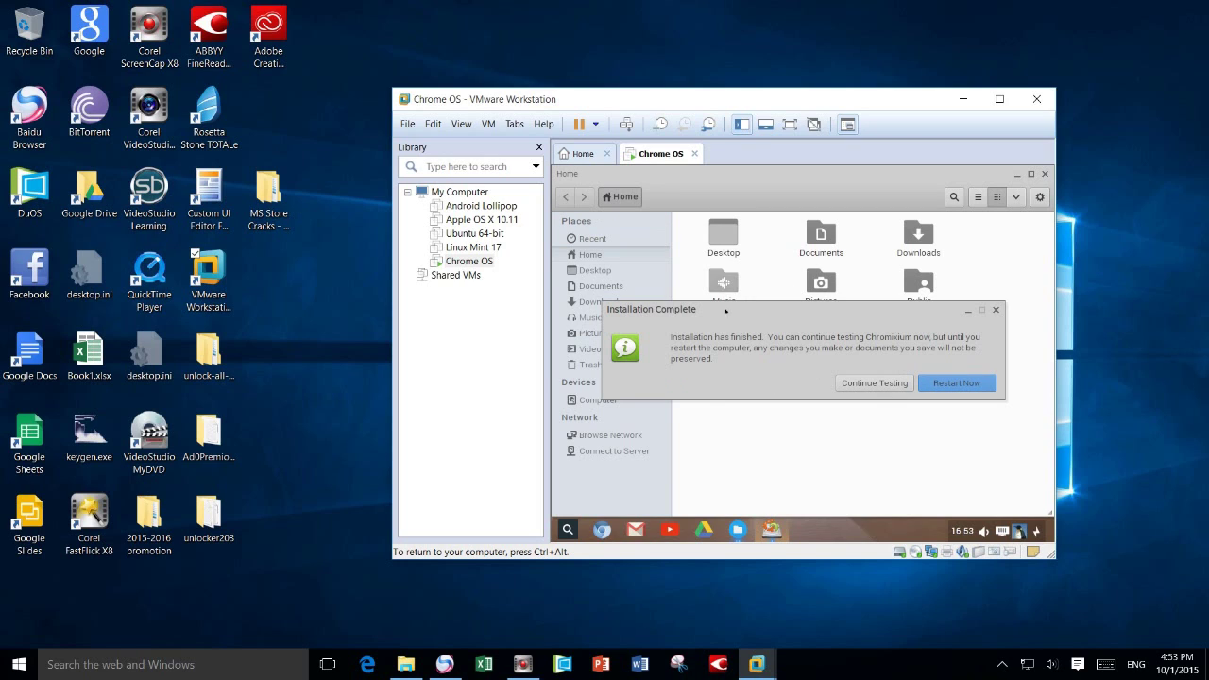
- Choose Continue Testing and close the Home file manager window to reveal the desktop
left_click(874, 386)
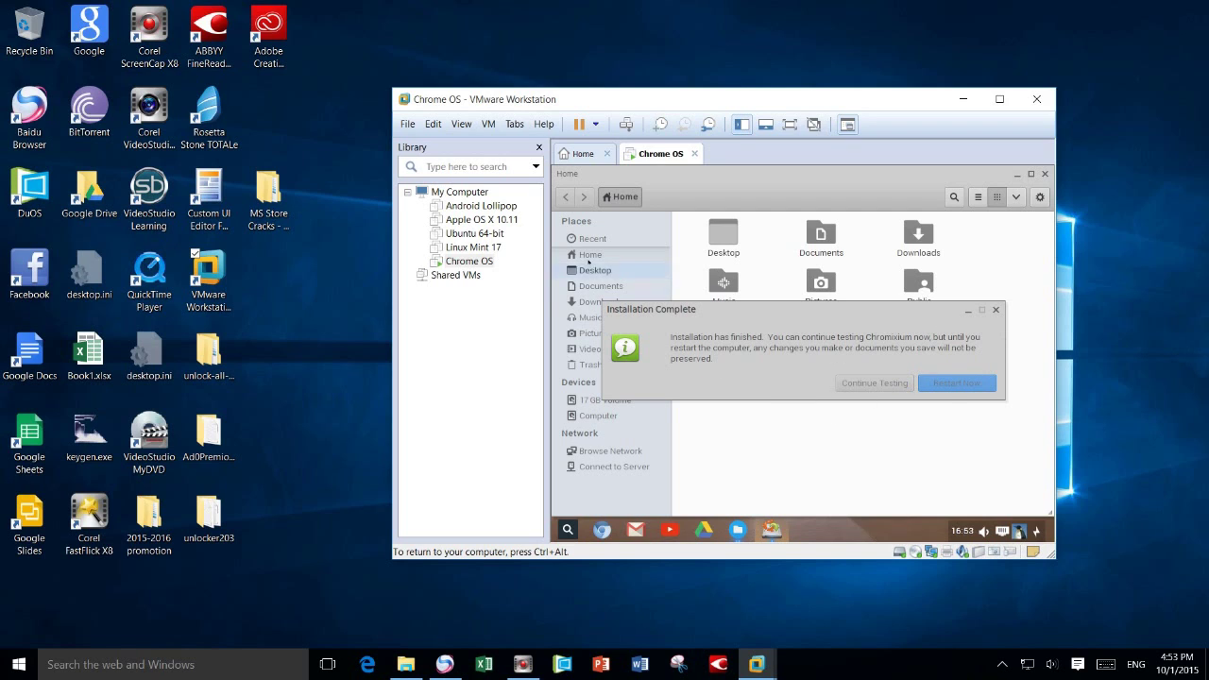
left_click(996, 312)
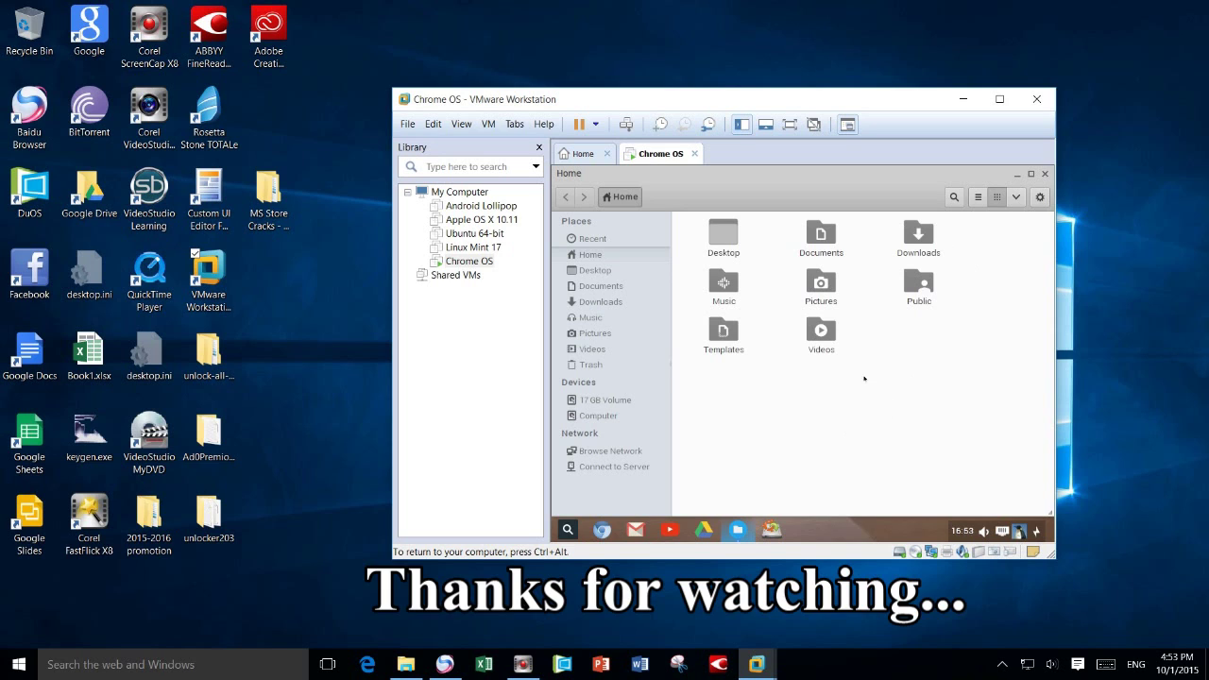
left_click(1045, 174)
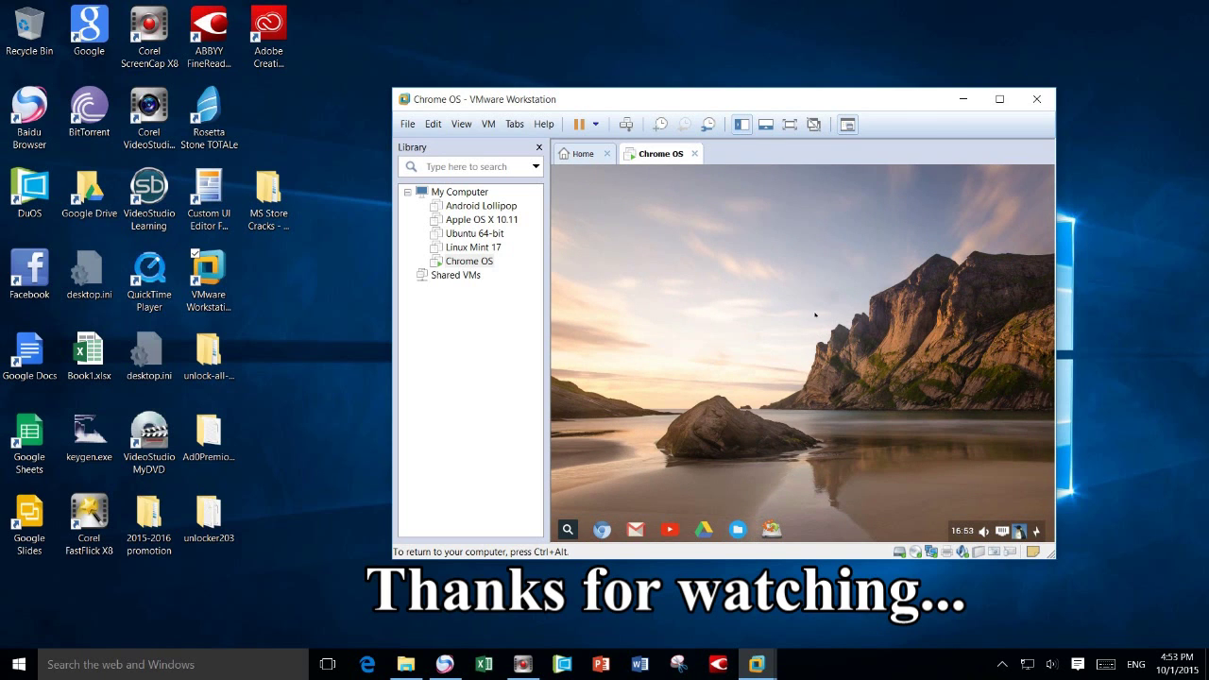